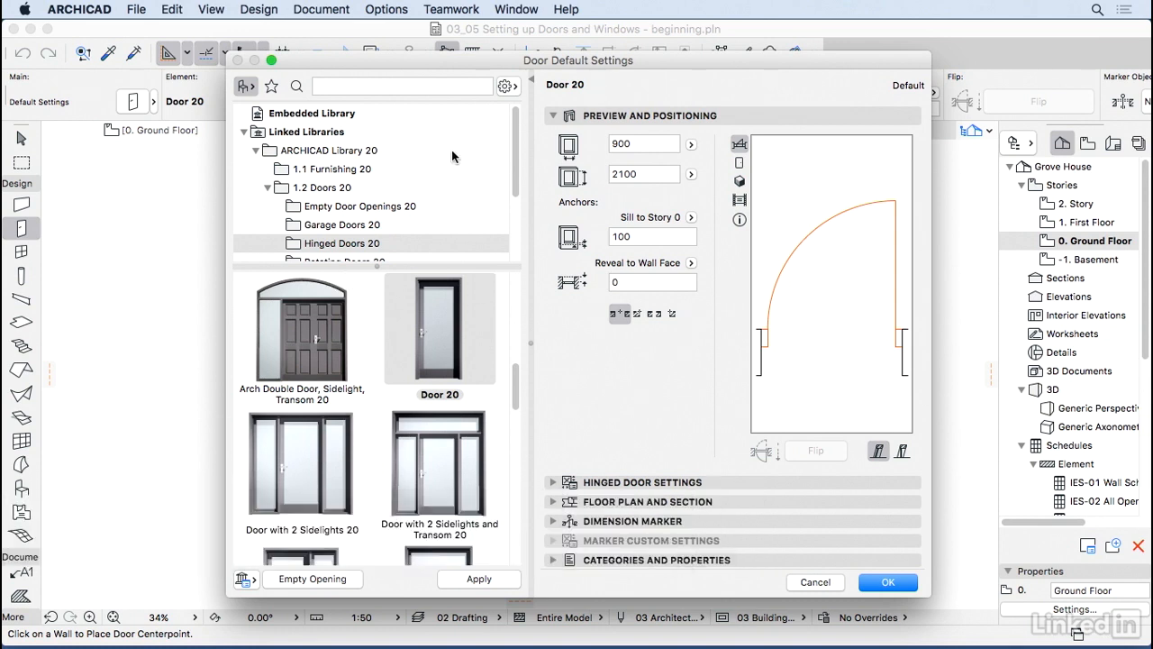
Step: Browse the garage, hinged, rotating and sliding door folders, ending back in Hinged Doors
{"action": "left_click_drag", "start_coordinate": [515, 159], "coordinate": [518, 208]}
{"action": "left_click", "coordinate": [357, 146]}
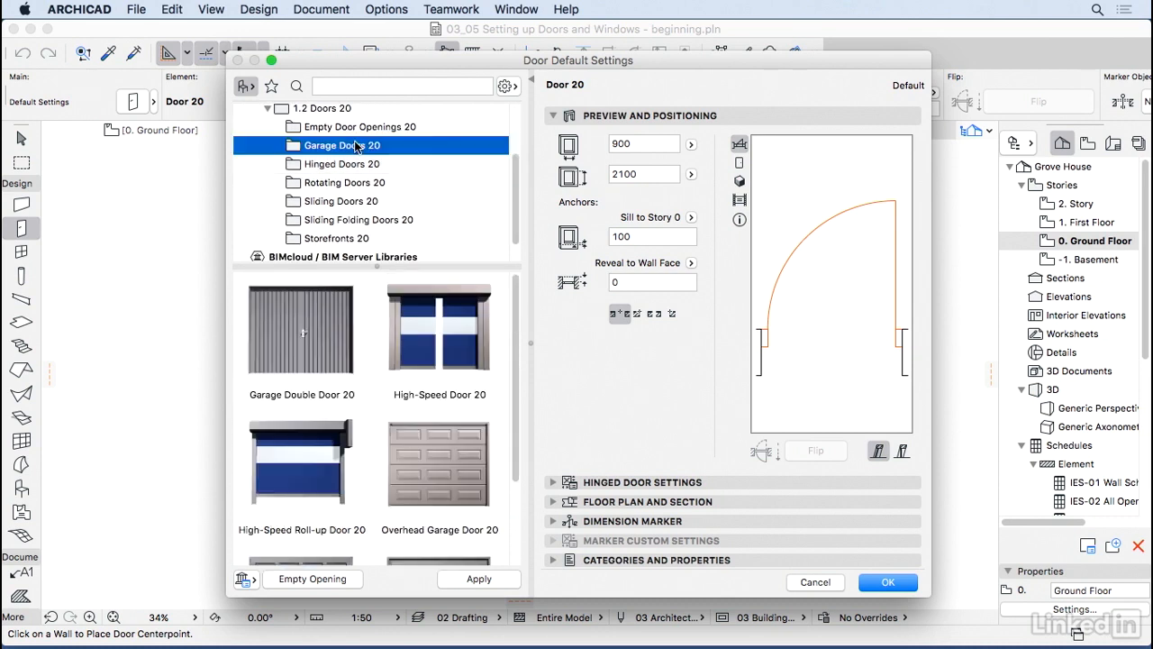
{"action": "left_click", "coordinate": [352, 167]}
{"action": "left_click", "coordinate": [353, 185]}
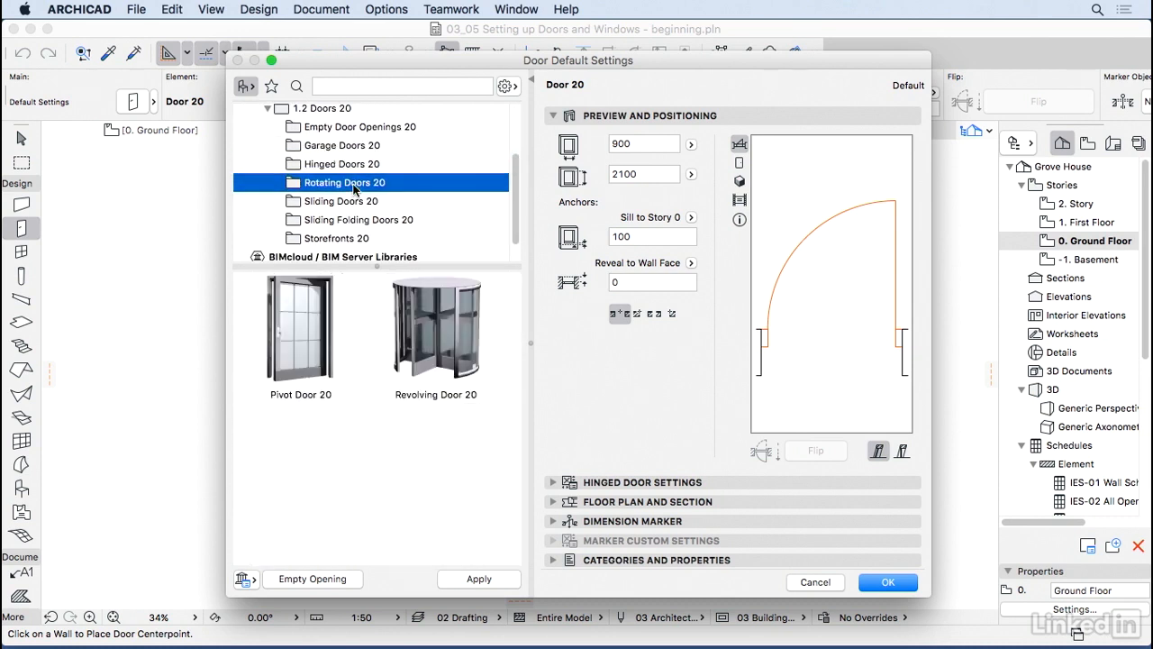
{"action": "left_click", "coordinate": [381, 202]}
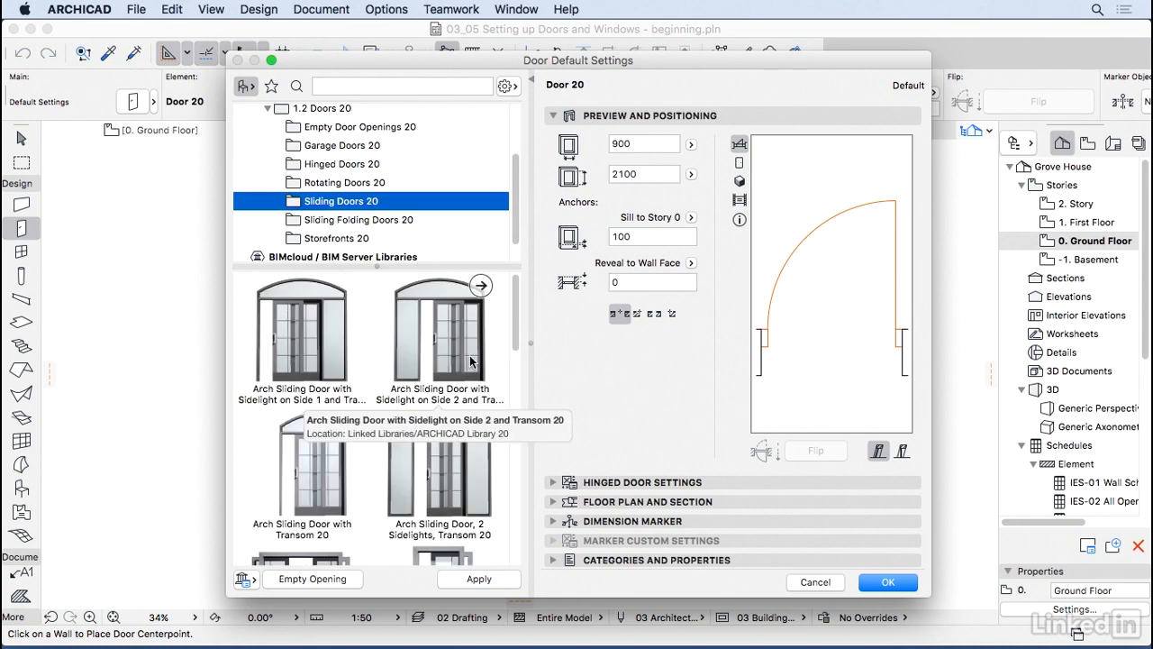
{"action": "left_click", "coordinate": [364, 167]}
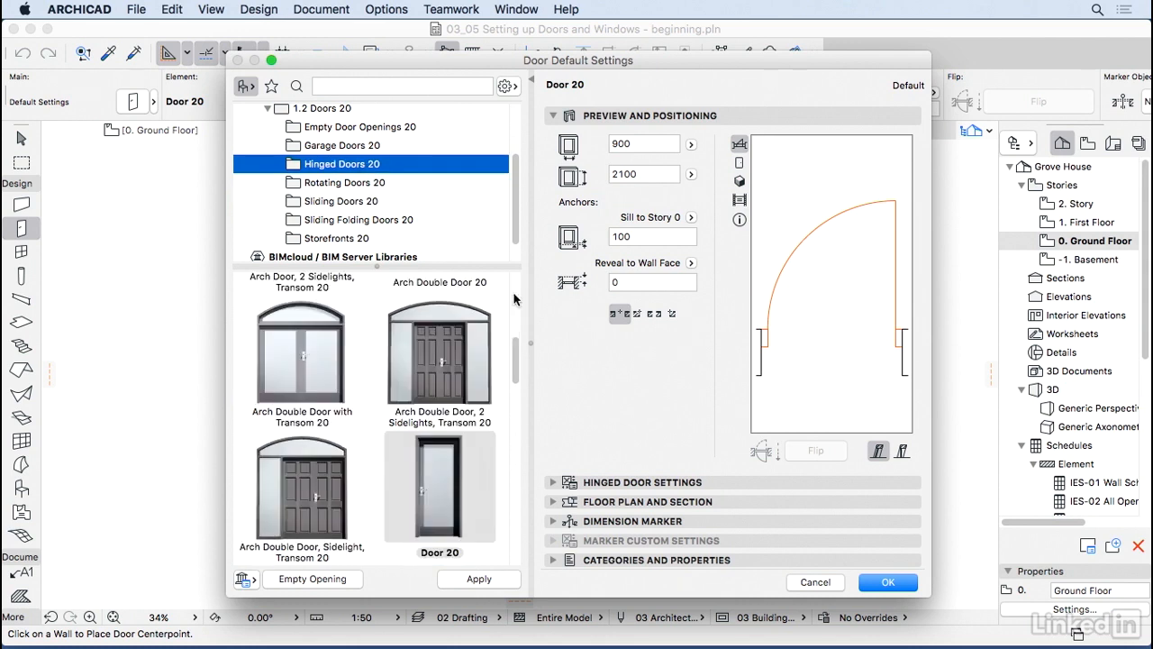
Step: Change the door's Sill to Story height from 100 to 0
{"action": "mouse_move", "coordinate": [516, 350]}
{"action": "left_mouse_down"}
{"action": "mouse_move", "coordinate": [519, 283]}
{"action": "mouse_move", "coordinate": [517, 467]}
{"action": "mouse_move", "coordinate": [522, 356]}
{"action": "mouse_move", "coordinate": [531, 364]}
{"action": "left_mouse_up"}
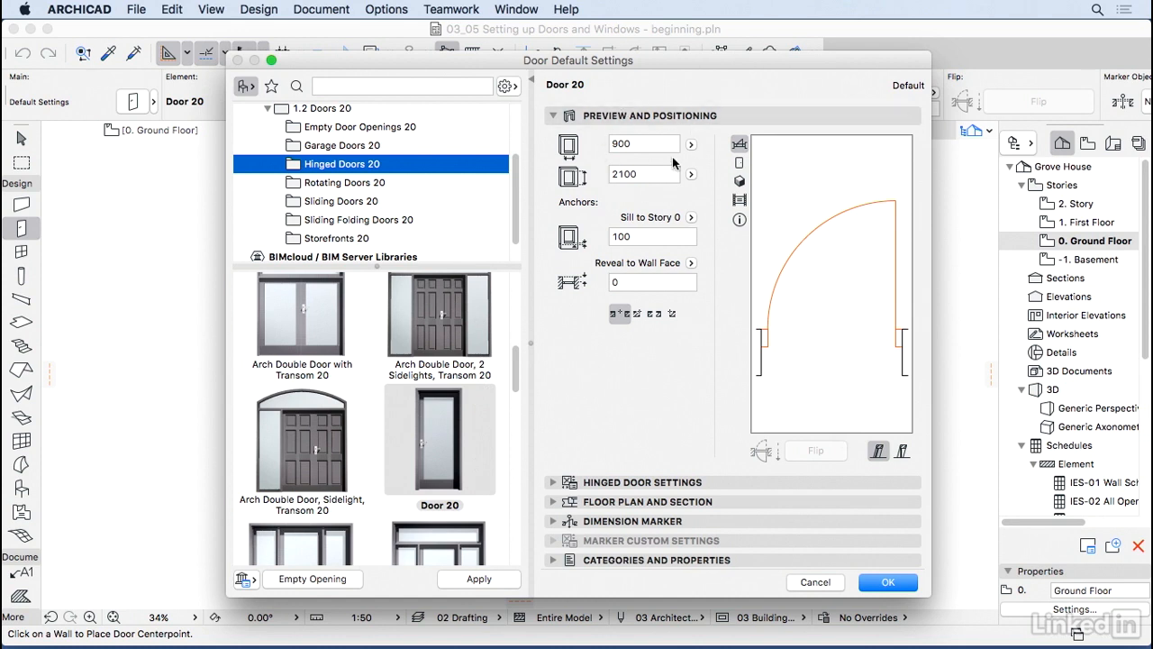
{"action": "left_click", "coordinate": [673, 239]}
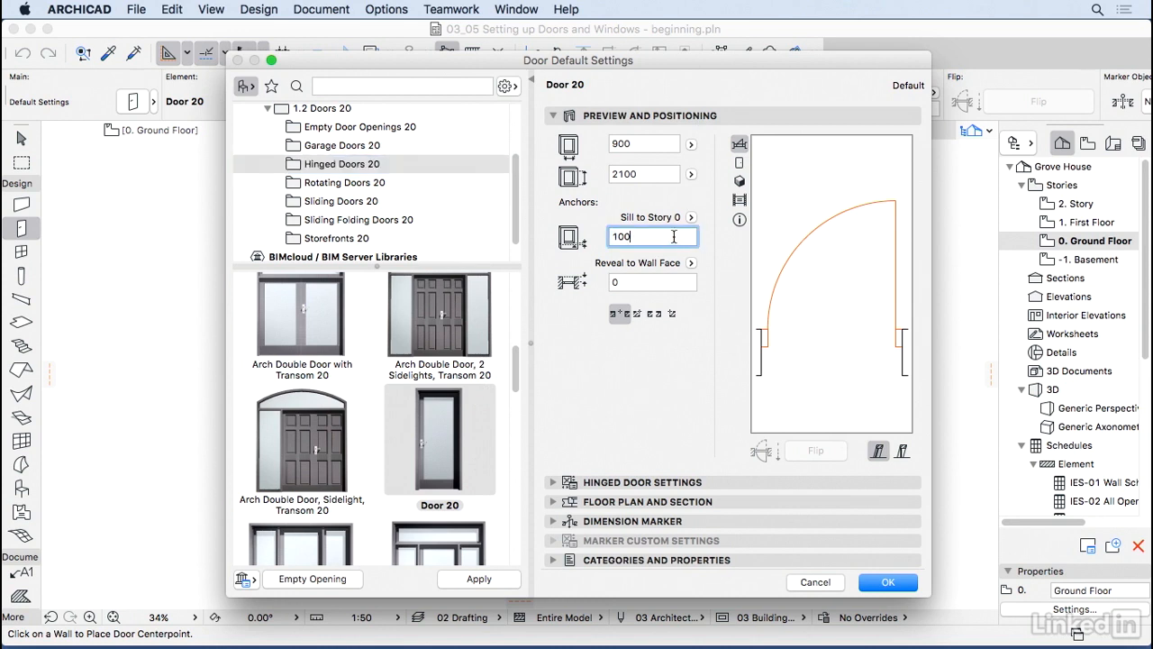
{"action": "left_click_drag", "start_coordinate": [676, 237], "coordinate": [604, 234]}
{"action": "type", "text": "0"}
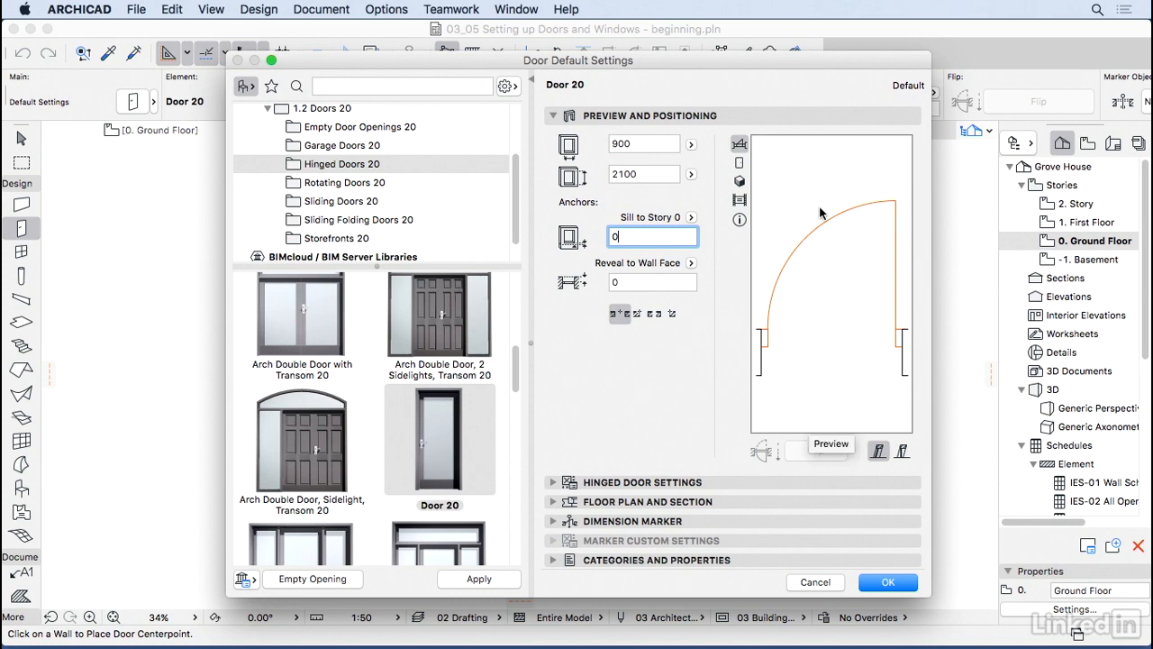
Step: Cycle the preview through elevation, 3D and front views, then expand Hinged Door Settings
{"action": "left_click", "coordinate": [741, 164]}
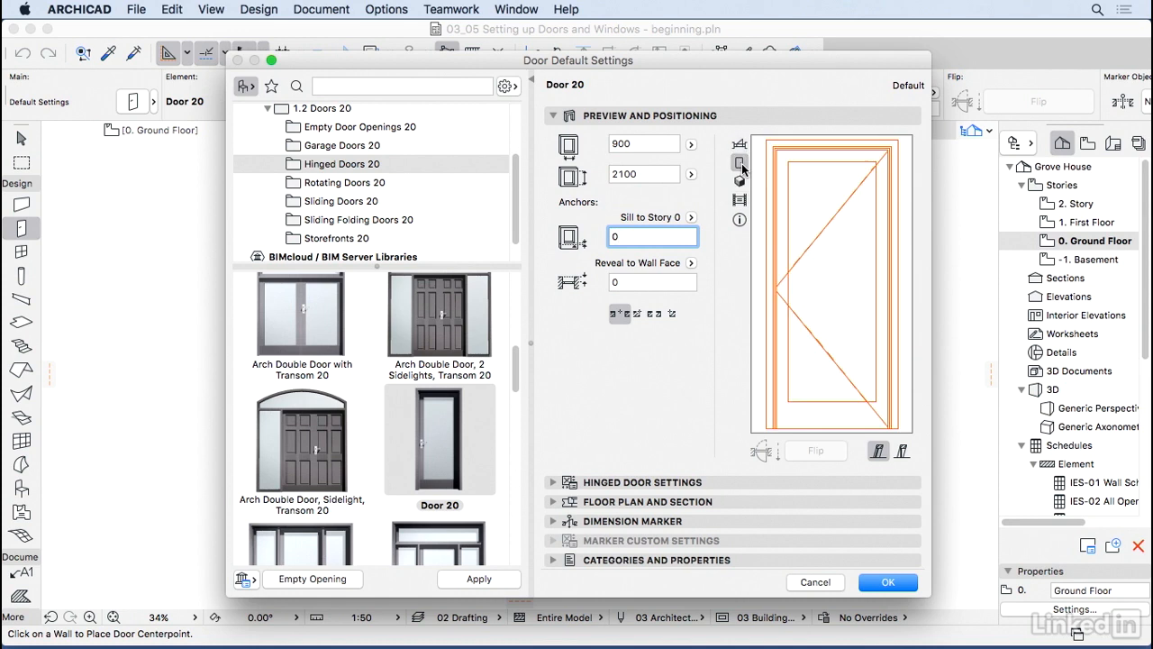
{"action": "left_click", "coordinate": [740, 180]}
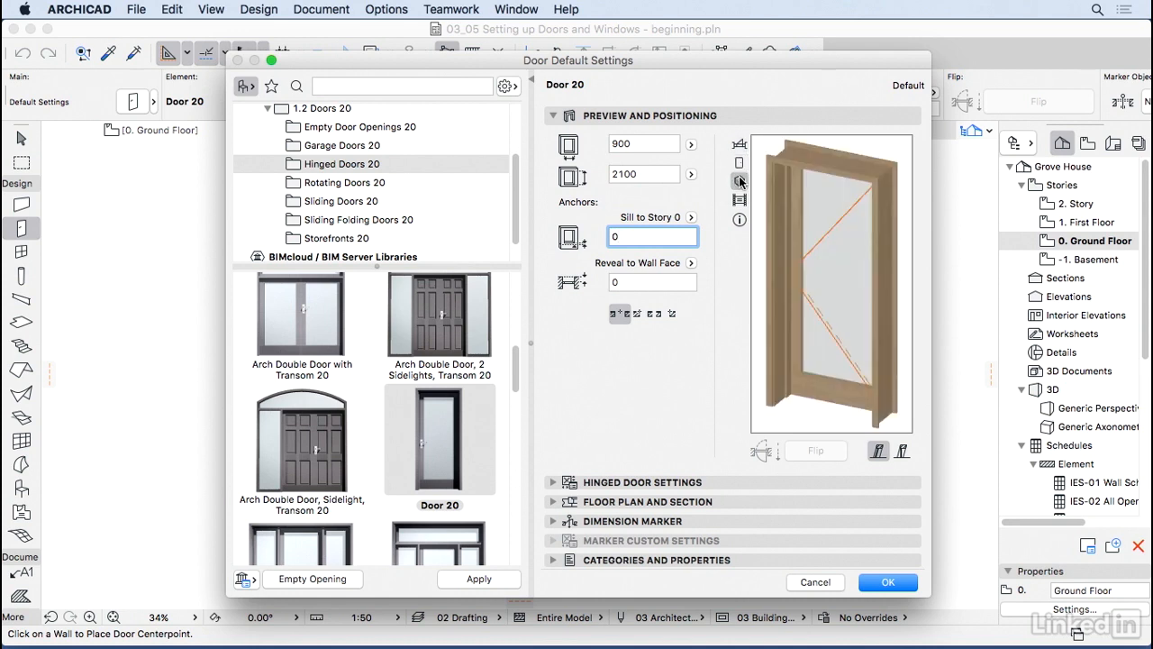
{"action": "left_click", "coordinate": [738, 199]}
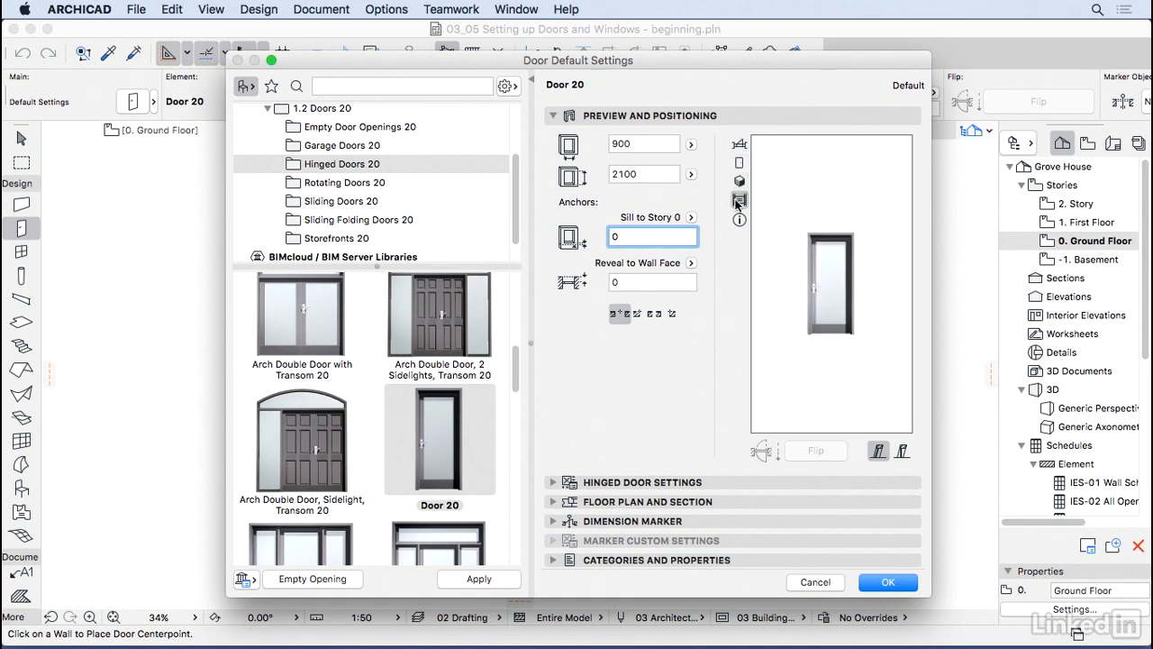
{"action": "left_click", "coordinate": [740, 181]}
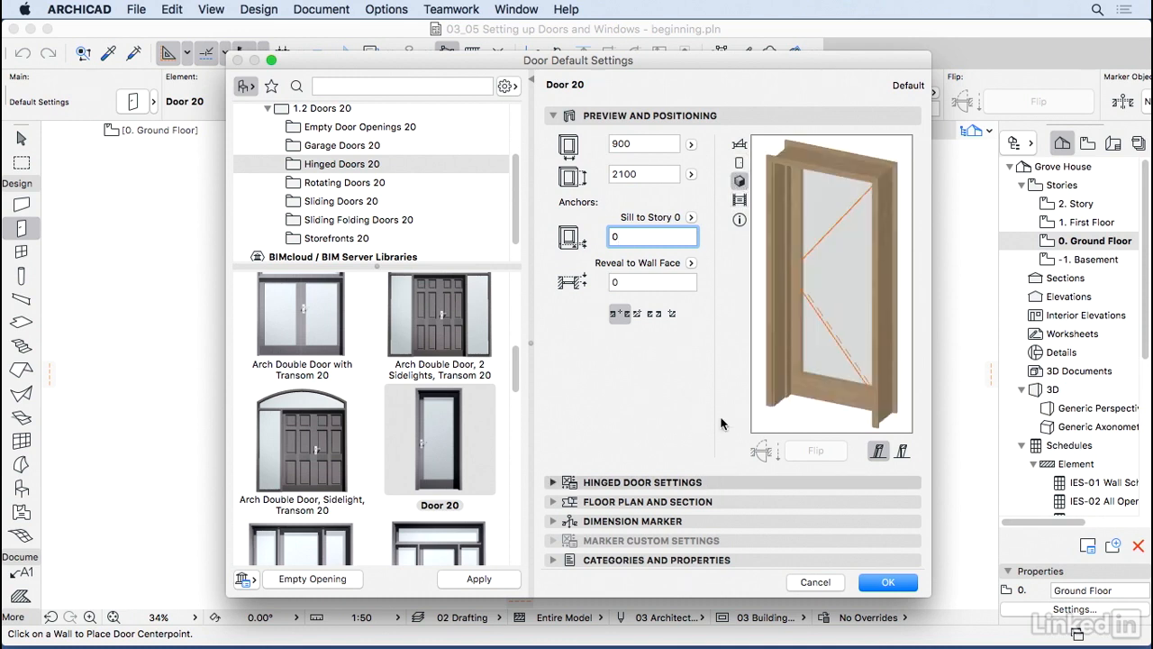
{"action": "left_click", "coordinate": [711, 483]}
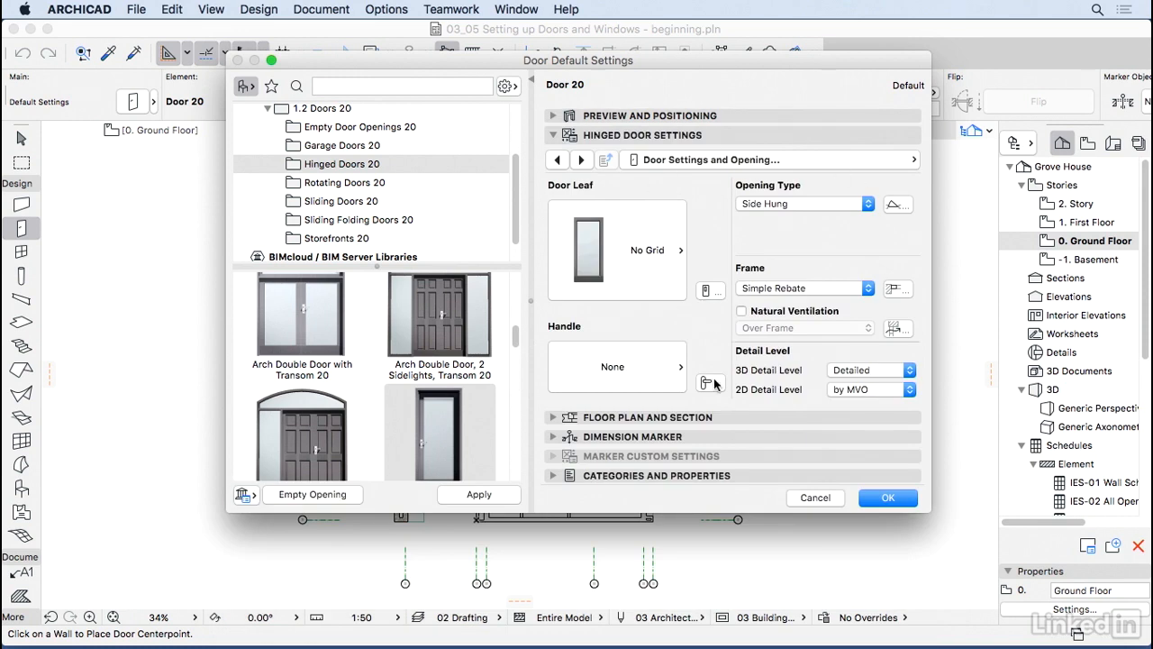
Step: Jump to the Nominal Sizes and Tolerance page from the settings page list
{"action": "left_click", "coordinate": [853, 160]}
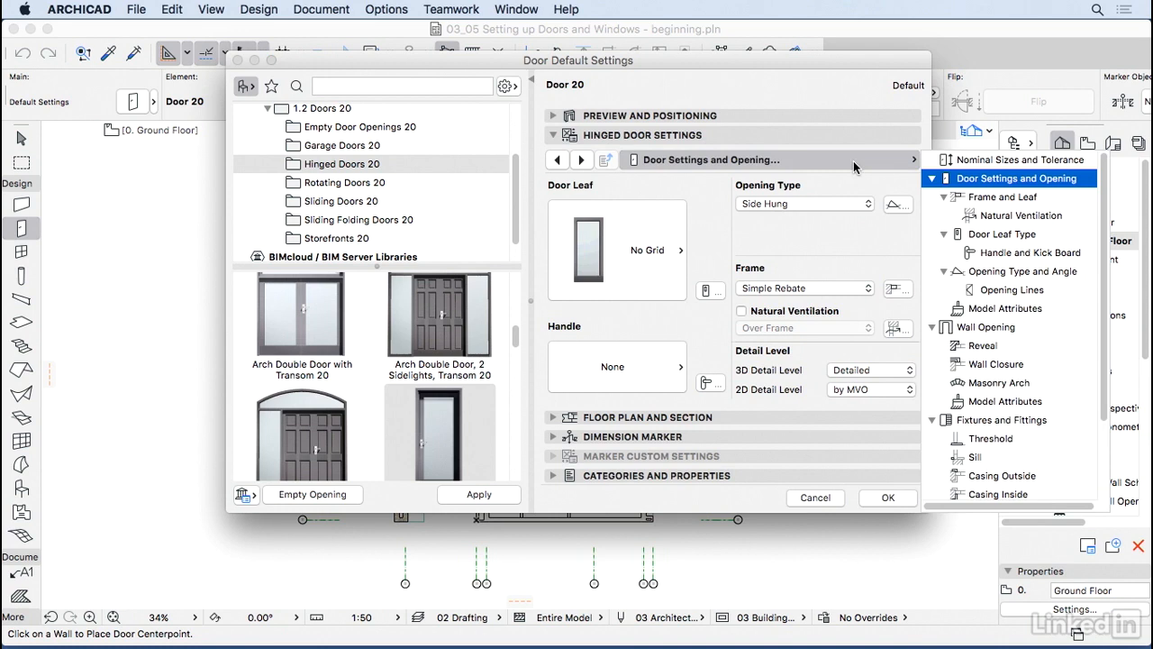
{"action": "left_click_drag", "start_coordinate": [1108, 324], "coordinate": [1114, 263]}
{"action": "left_click", "coordinate": [1047, 163]}
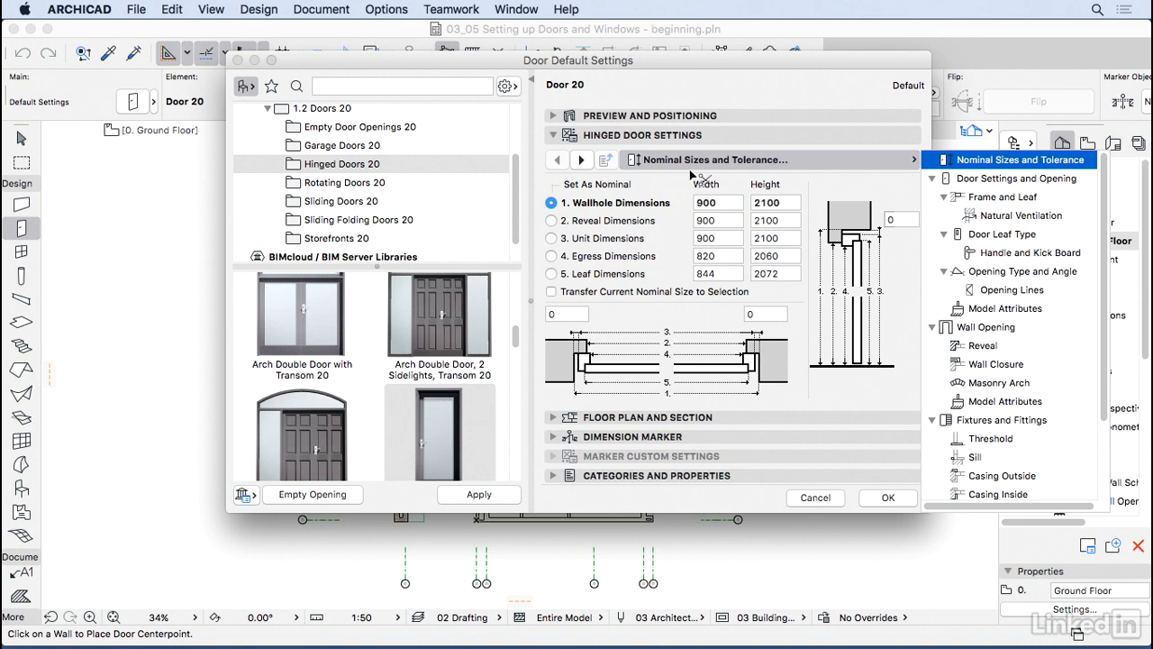
{"action": "left_click", "coordinate": [581, 160]}
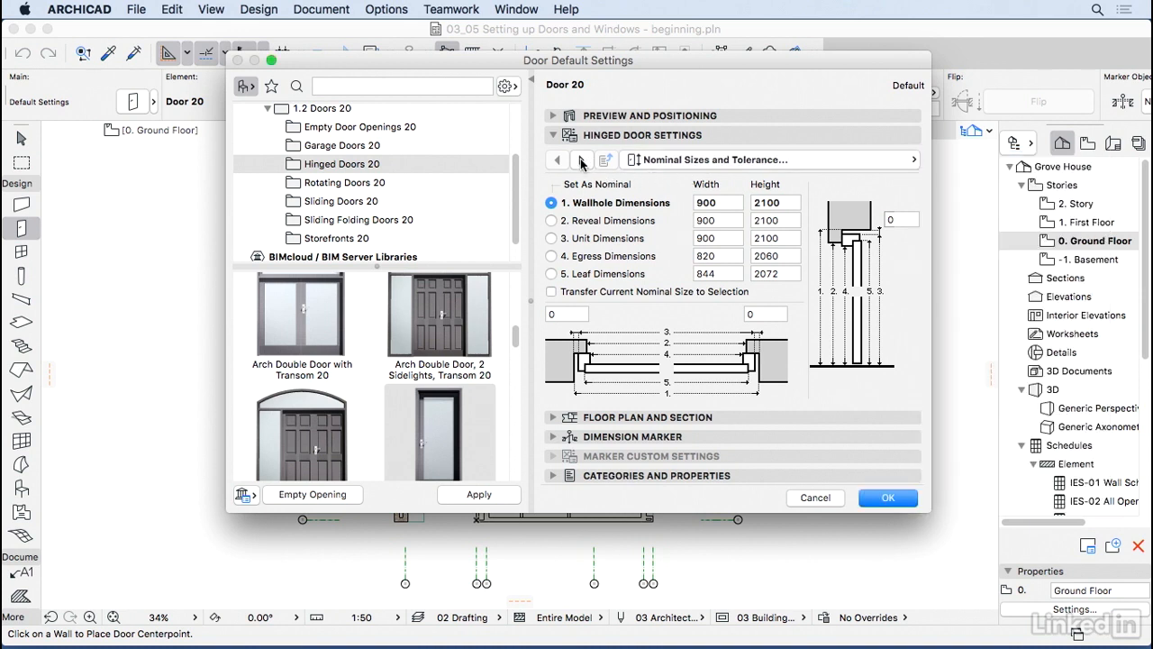
Step: Step forward to the Handle and Kick Board page, then jump back to Nominal Sizes and Tolerance
{"action": "left_click", "coordinate": [581, 161]}
{"action": "left_click", "coordinate": [581, 161]}
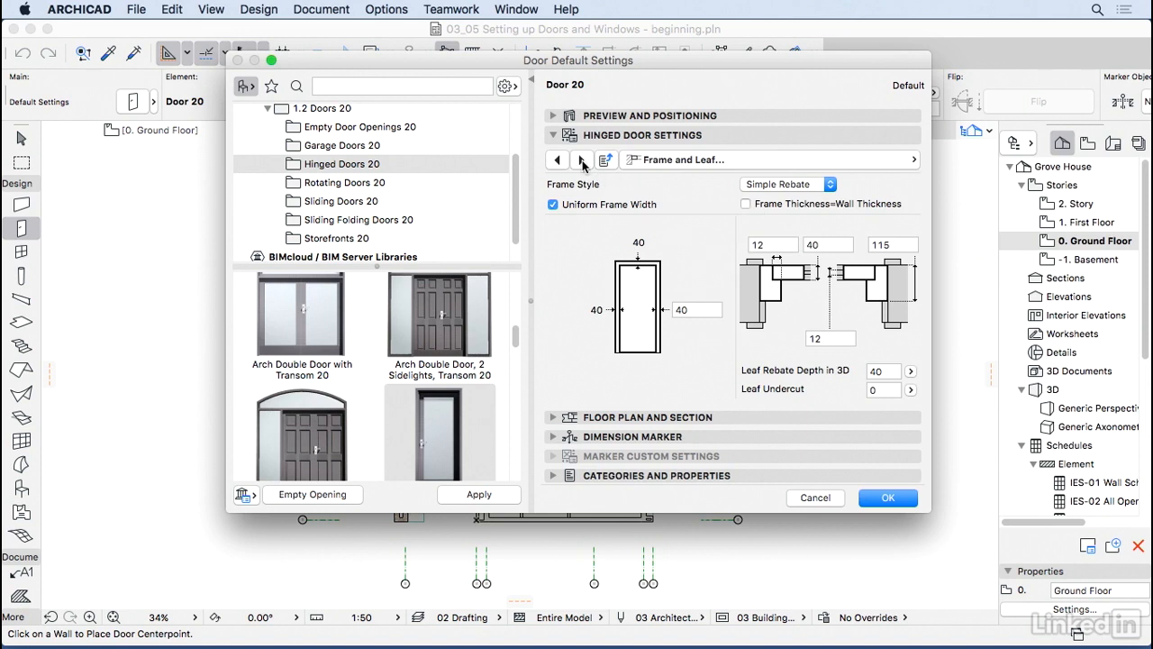
{"action": "left_click", "coordinate": [582, 160]}
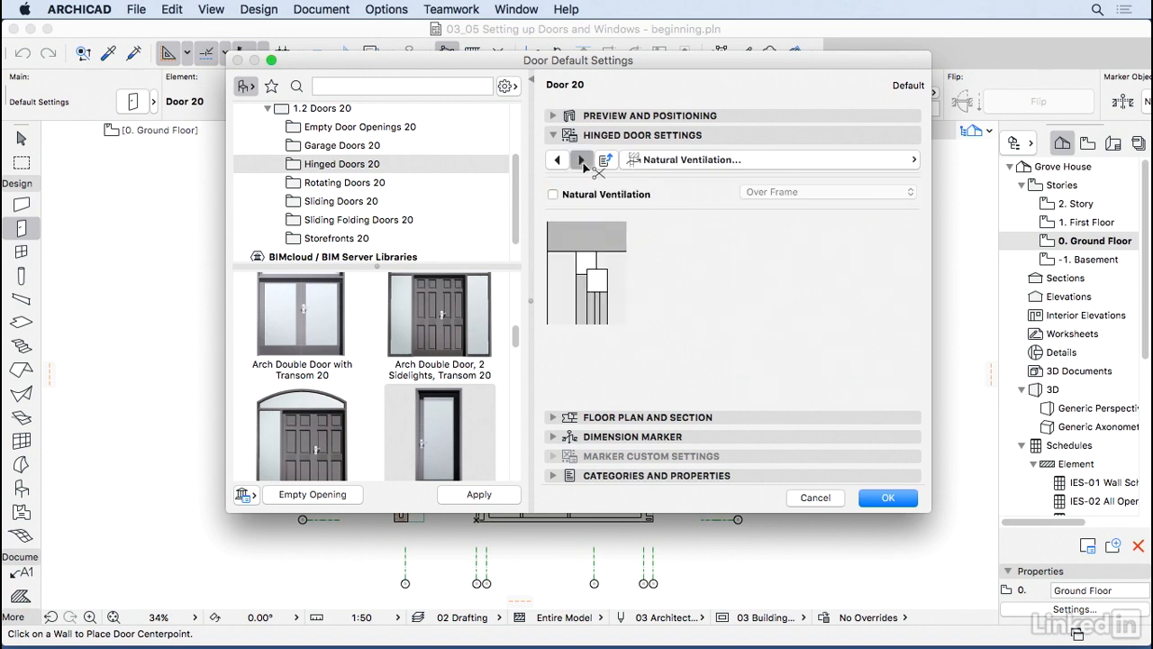
{"action": "left_click", "coordinate": [582, 161]}
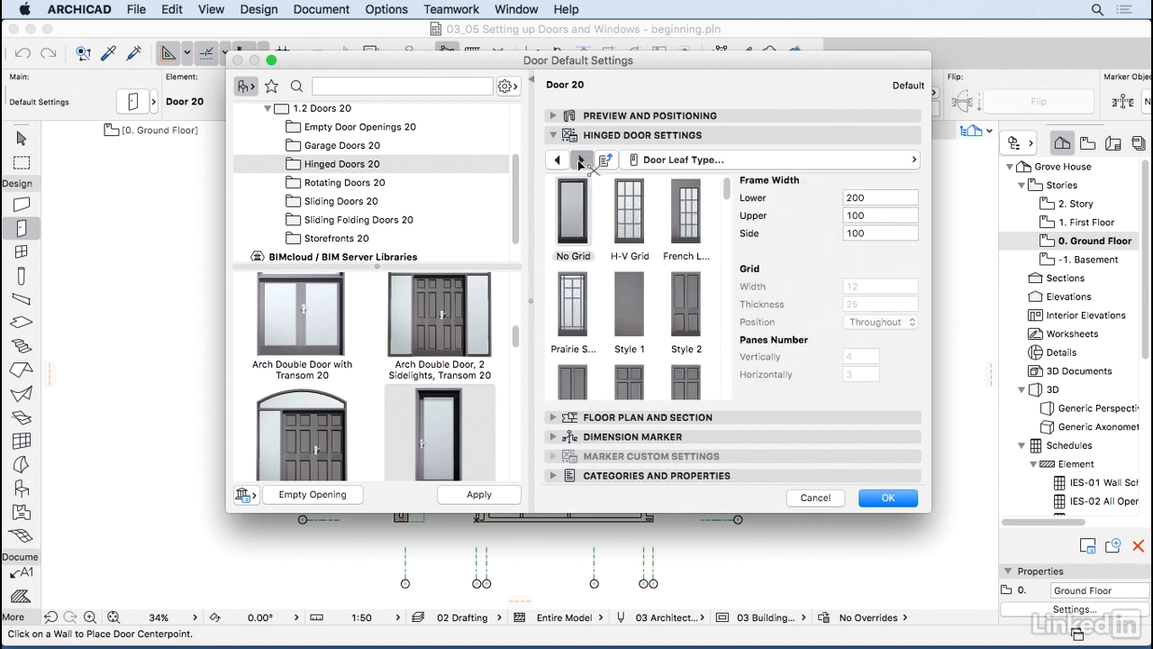
{"action": "left_click", "coordinate": [581, 160]}
{"action": "left_click", "coordinate": [649, 162]}
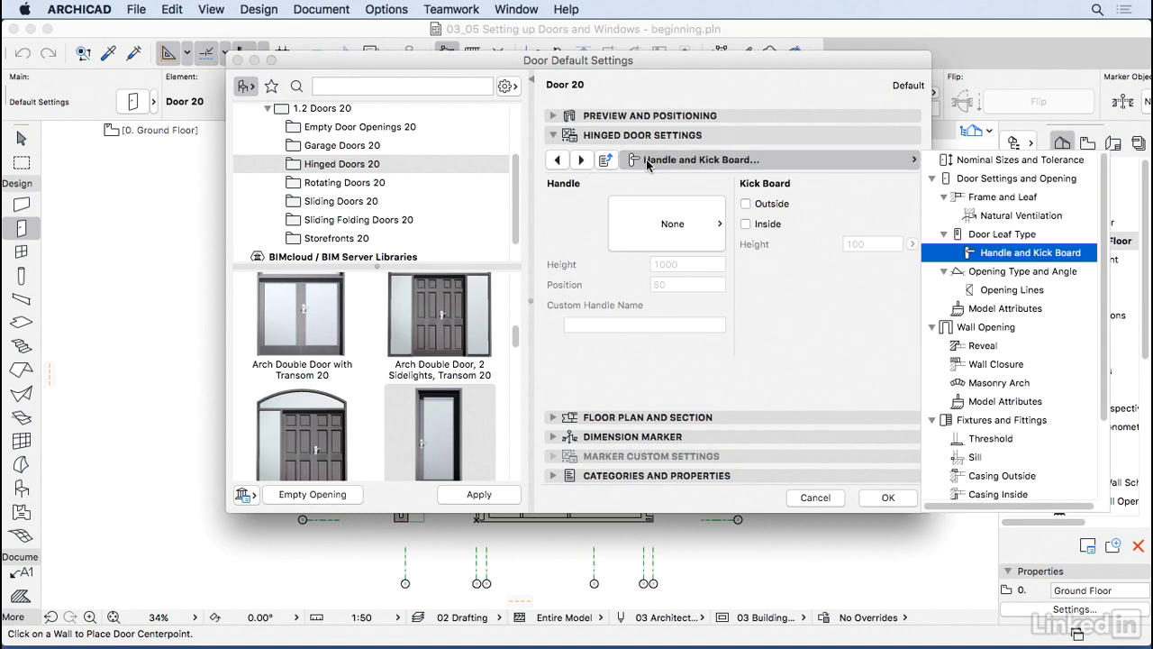
{"action": "left_click", "coordinate": [998, 162]}
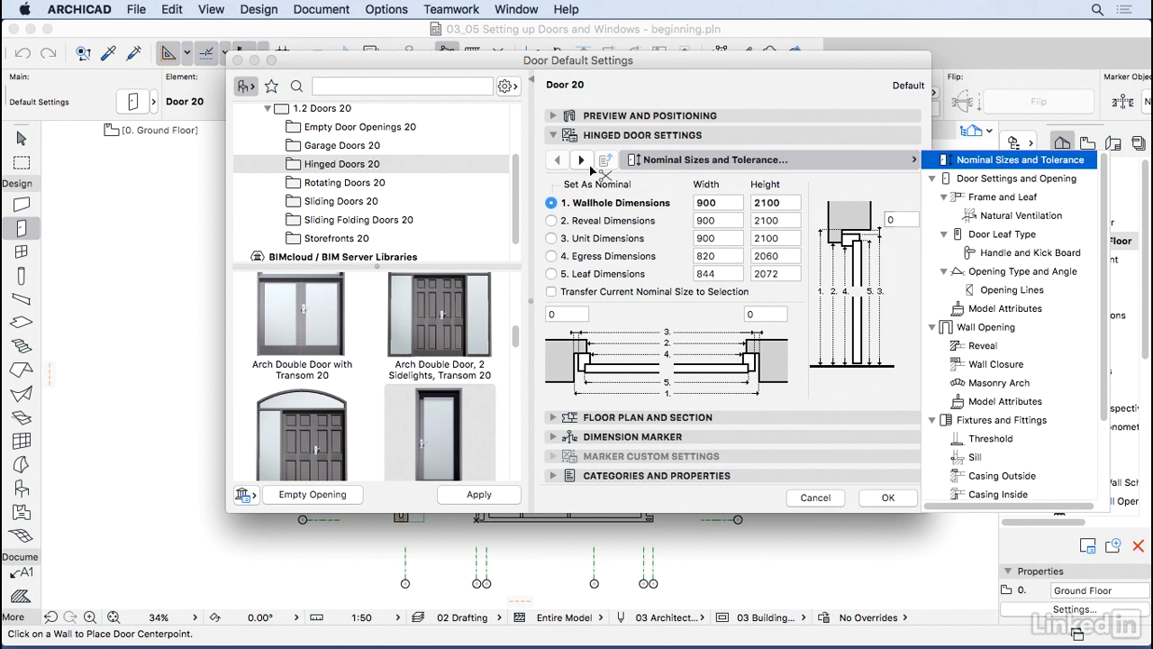
Step: Make Egress Dimensions the nominal size and advance to Door Settings and Opening
{"action": "left_click", "coordinate": [863, 184]}
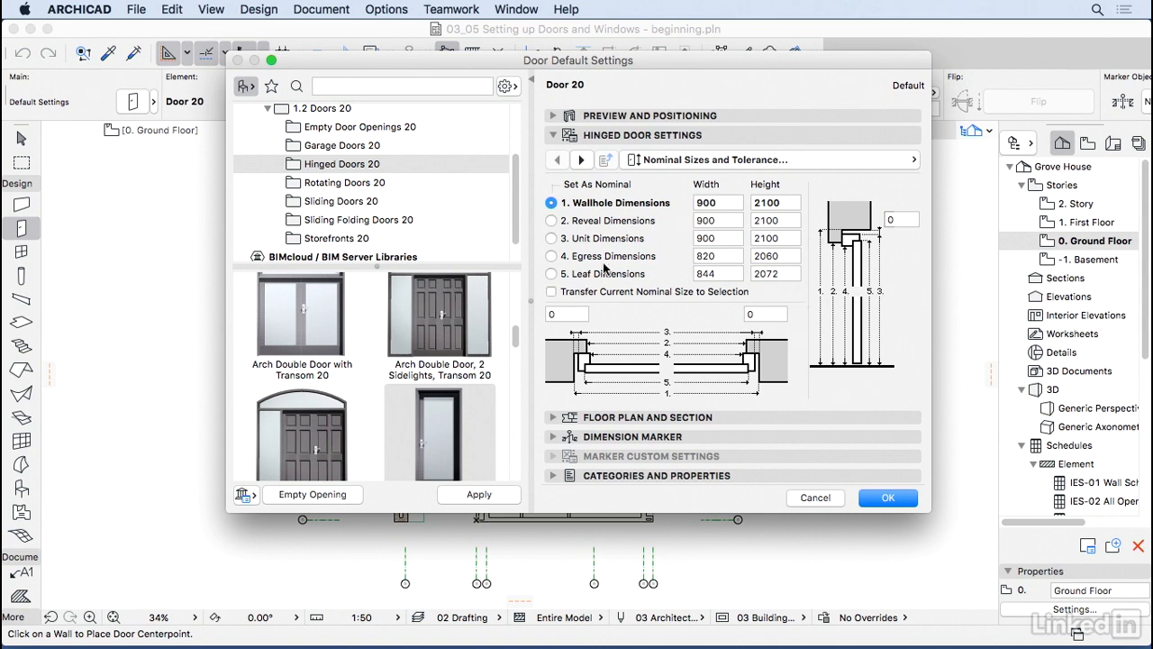
{"action": "left_click", "coordinate": [552, 256]}
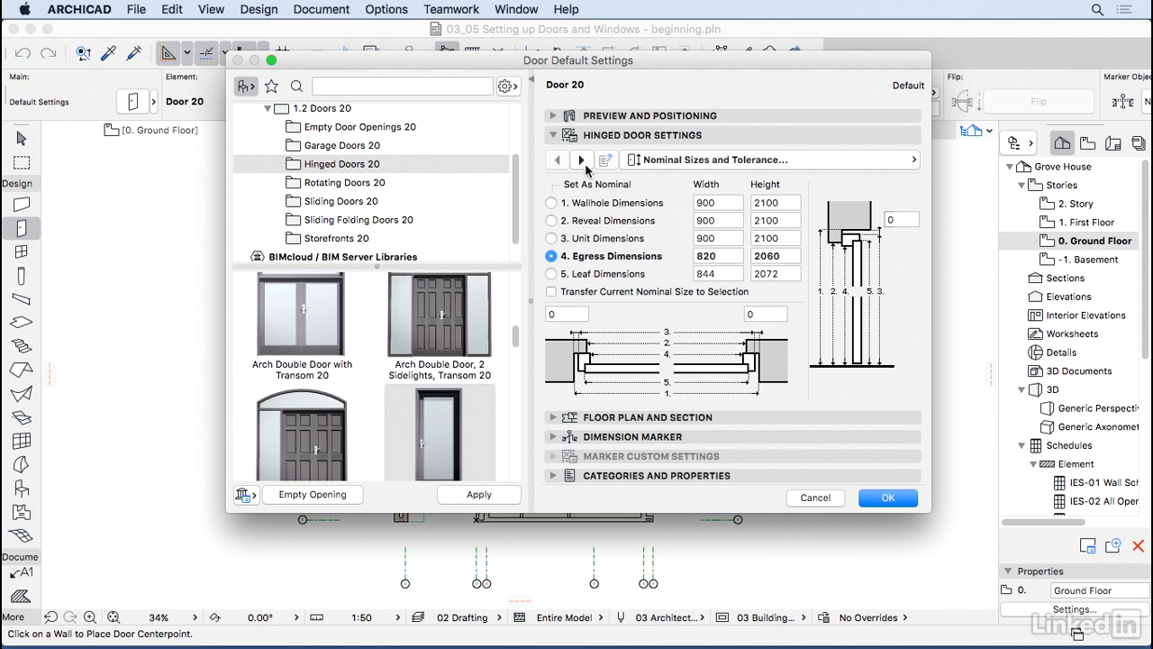
{"action": "left_click", "coordinate": [582, 160]}
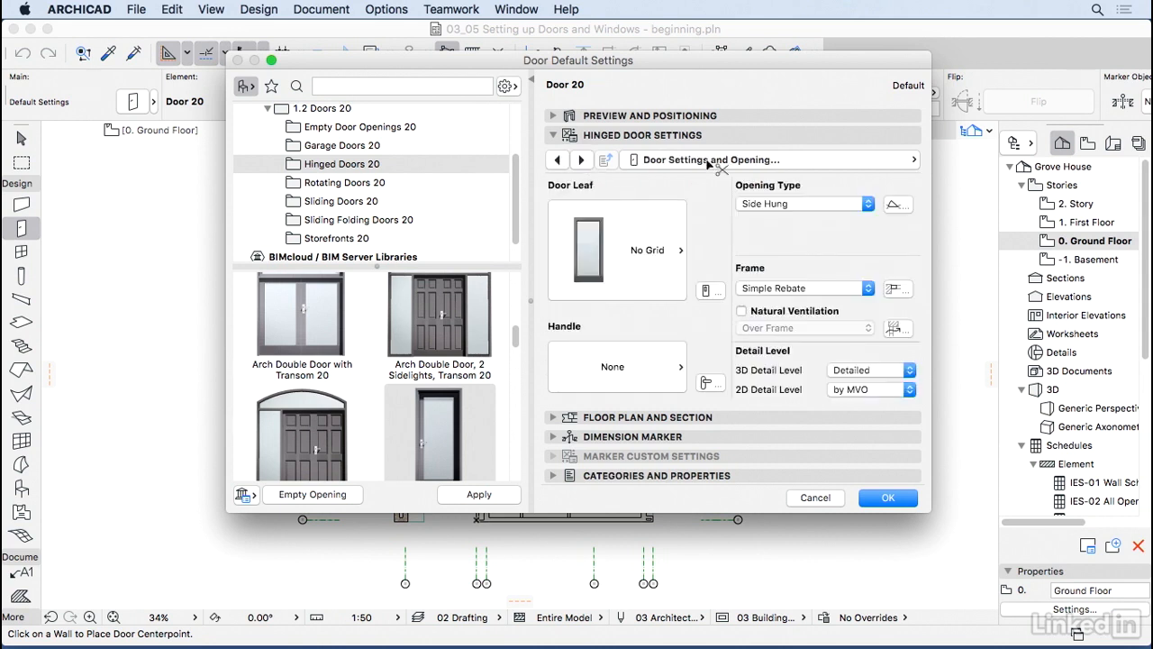
Step: Collapse and re-expand the Door Settings and Opening, Wall Opening and Fixtures groups in the page list
{"action": "left_click", "coordinate": [810, 162]}
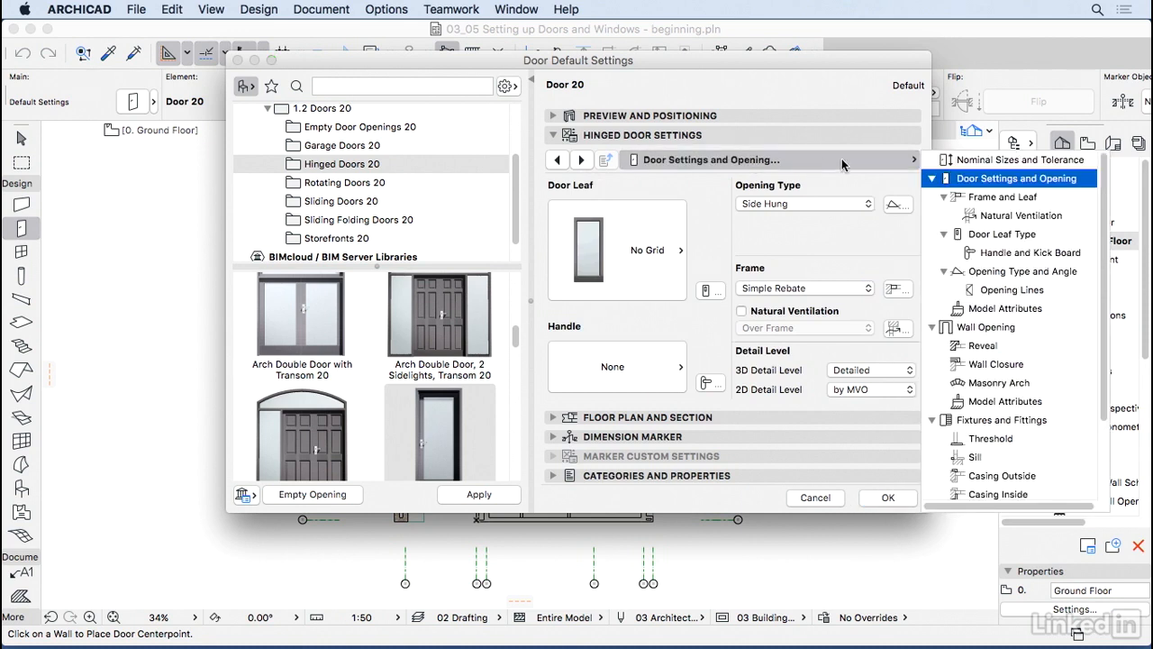
{"action": "left_click", "coordinate": [932, 179]}
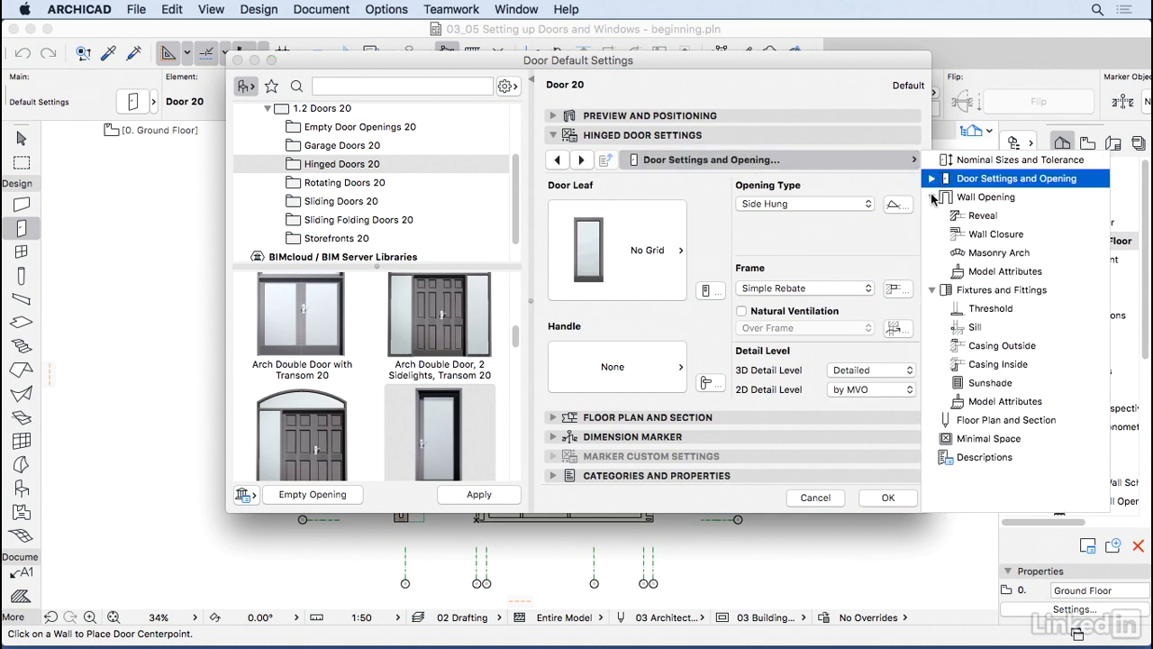
{"action": "left_click", "coordinate": [931, 195]}
{"action": "left_click", "coordinate": [932, 215]}
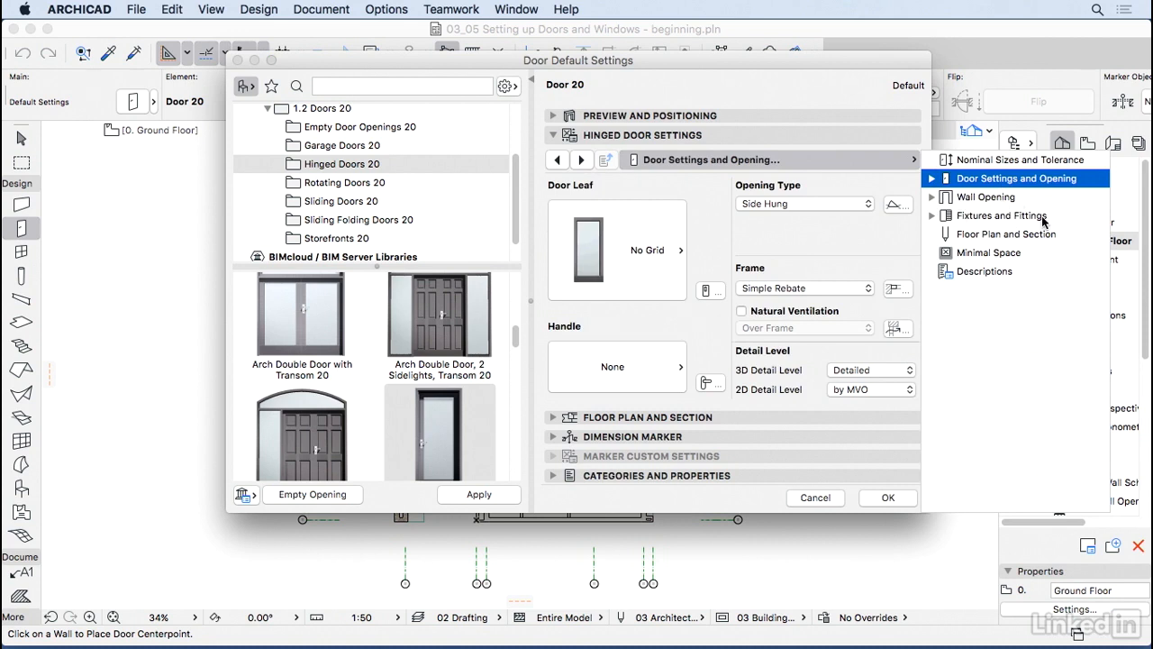
{"action": "left_click", "coordinate": [932, 179]}
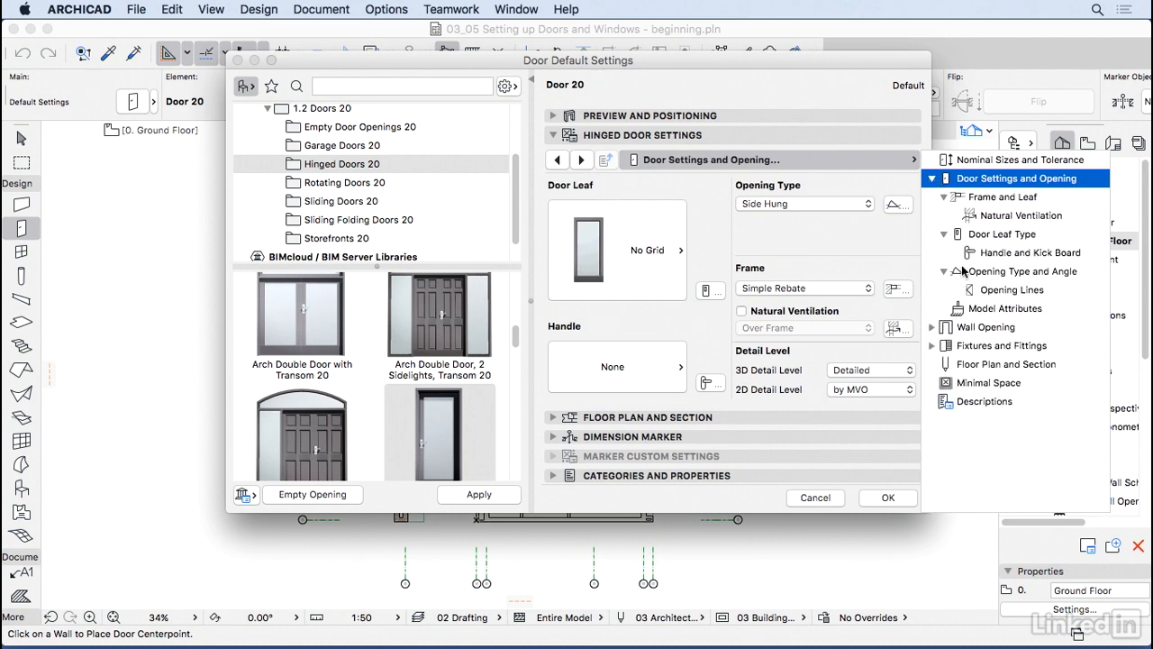
{"action": "left_click", "coordinate": [932, 178]}
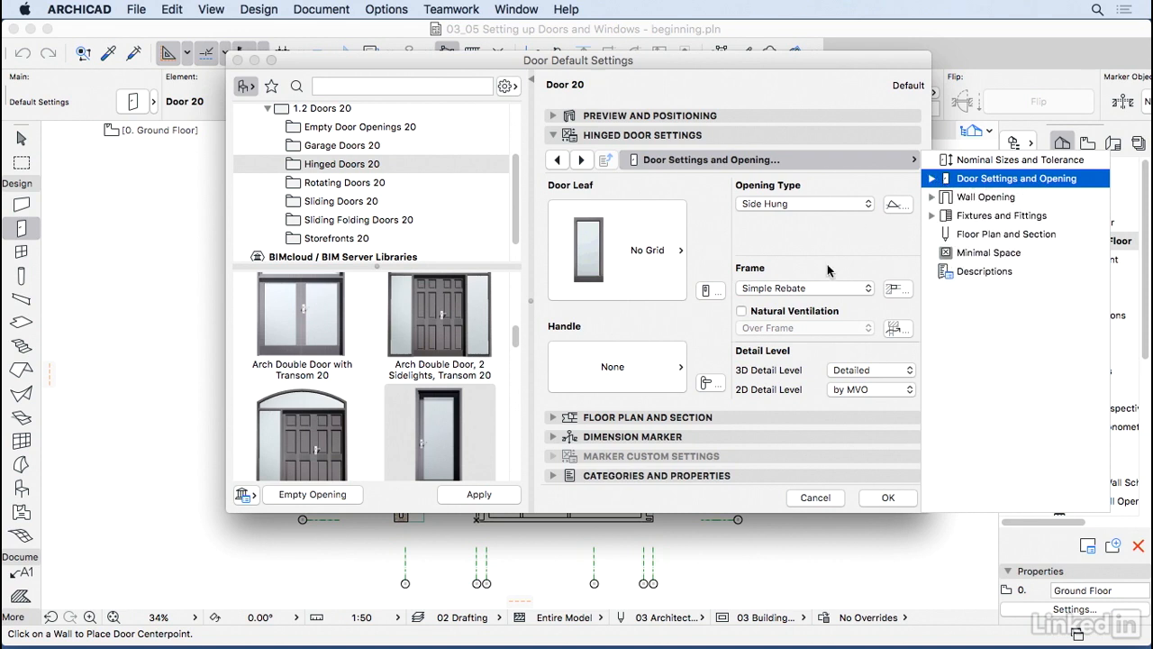
{"action": "left_click", "coordinate": [809, 220]}
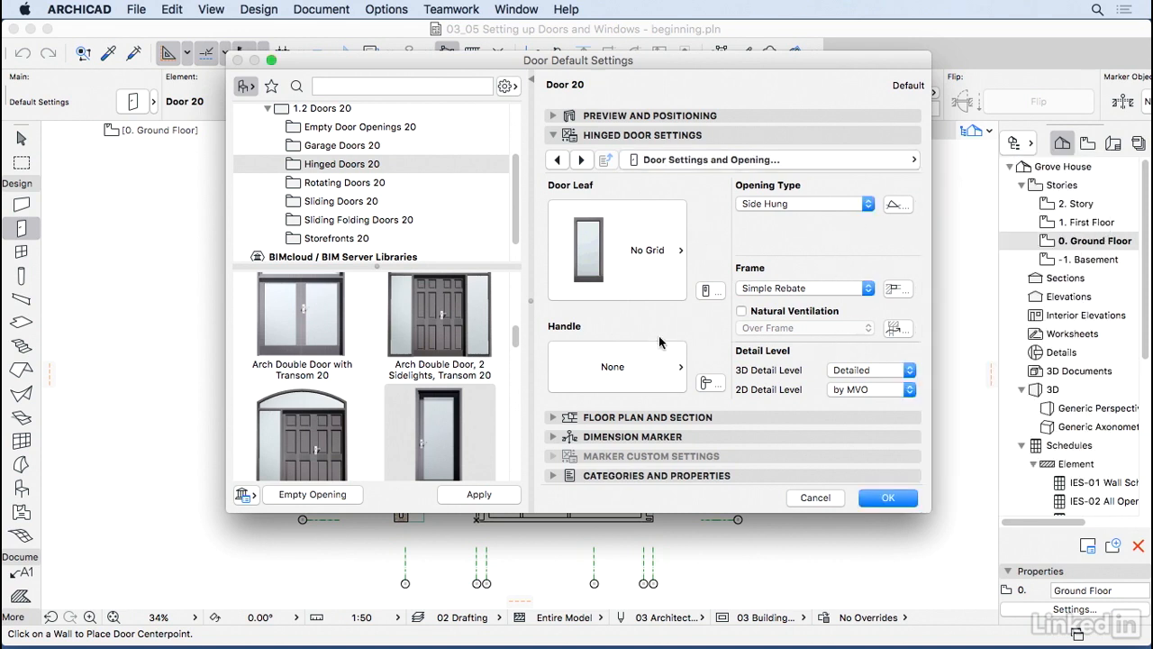
Step: Expand the Door Settings and Opening sub-pages, then advance to Frame and Leaf
{"action": "left_click", "coordinate": [851, 162]}
{"action": "left_click", "coordinate": [933, 178]}
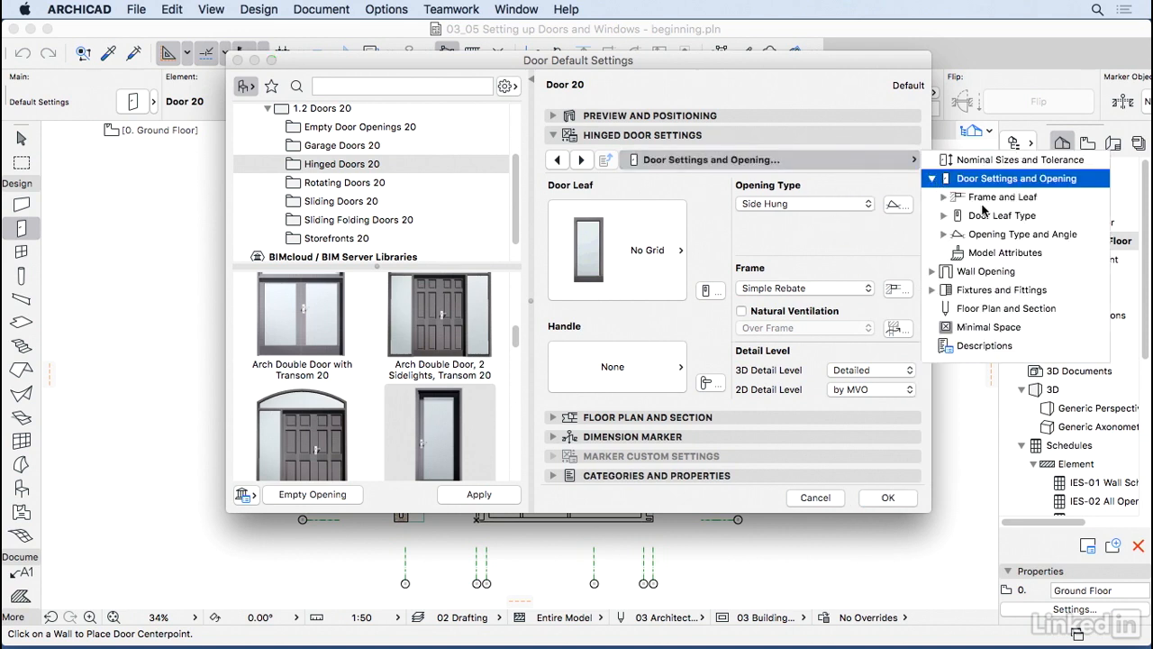
{"action": "left_click", "coordinate": [862, 185]}
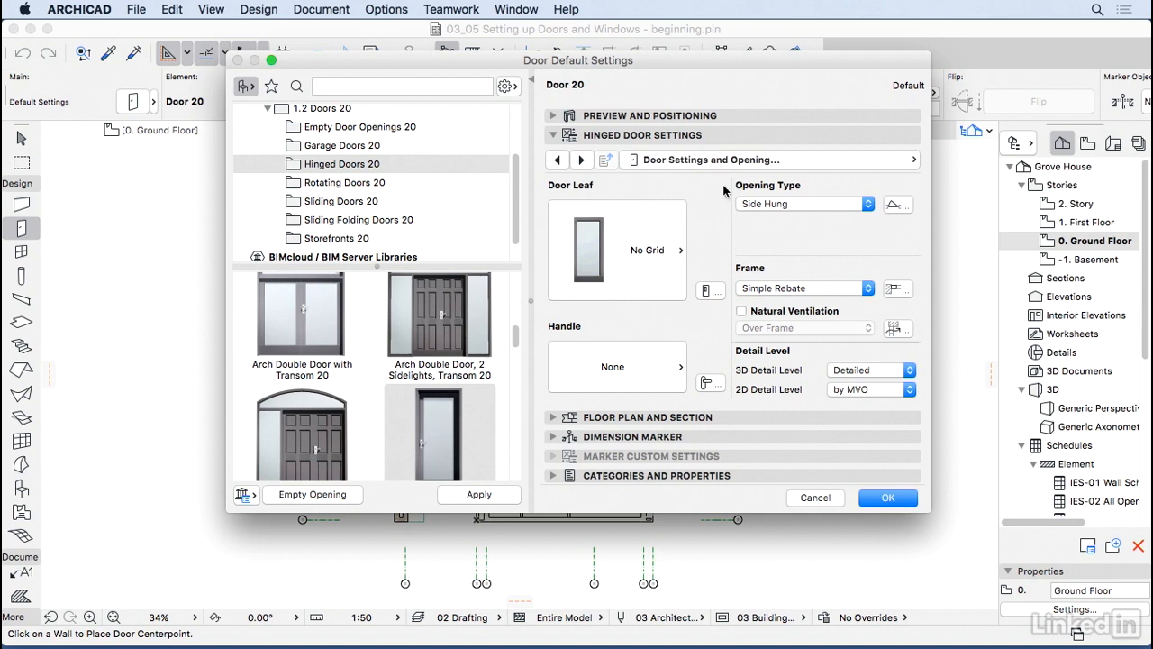
{"action": "left_click", "coordinate": [584, 160]}
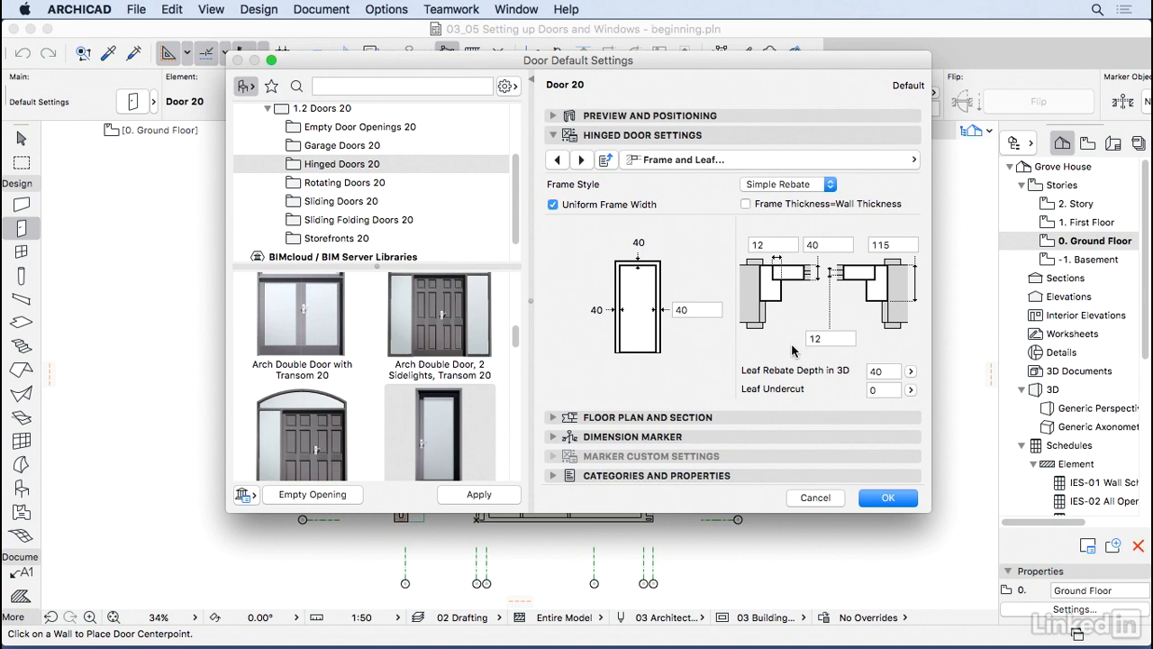
Step: Toggle Frame Thickness = Wall Thickness and Natural Ventilation on, then back off
{"action": "left_click", "coordinate": [746, 203]}
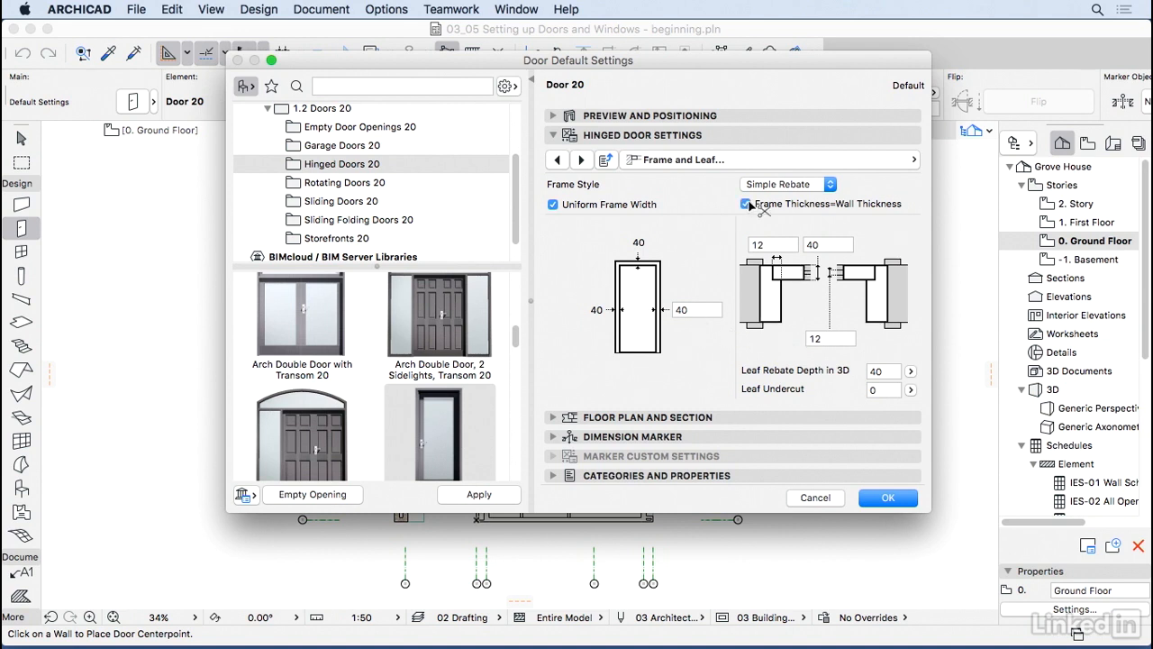
{"action": "left_click", "coordinate": [746, 204]}
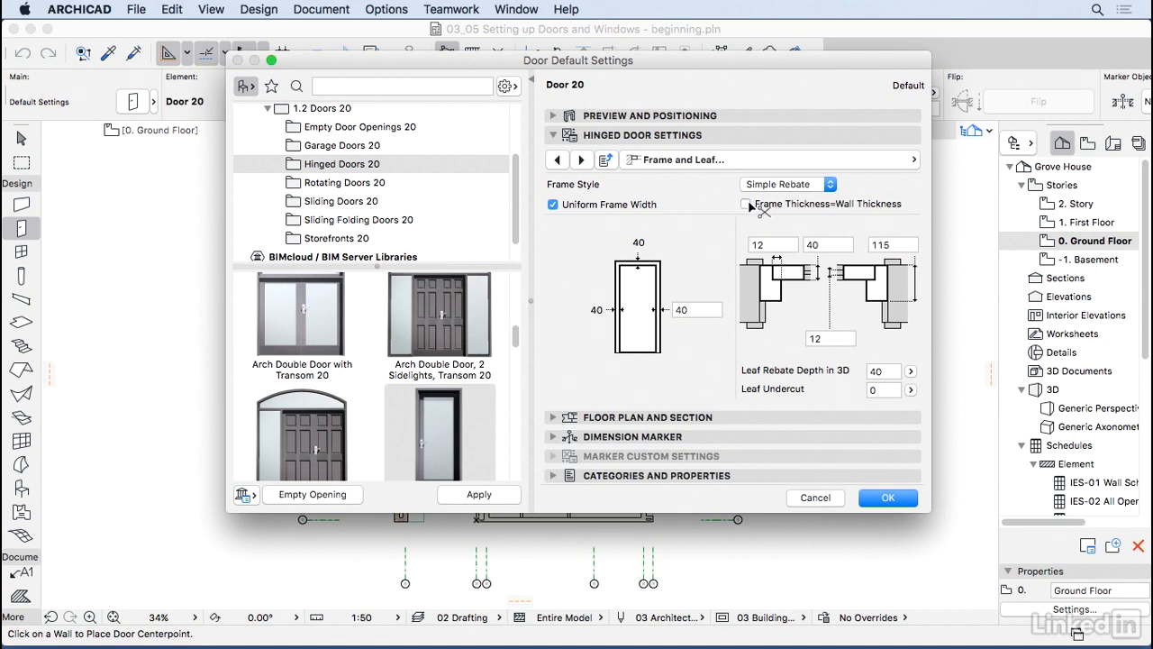
{"action": "left_click", "coordinate": [581, 160]}
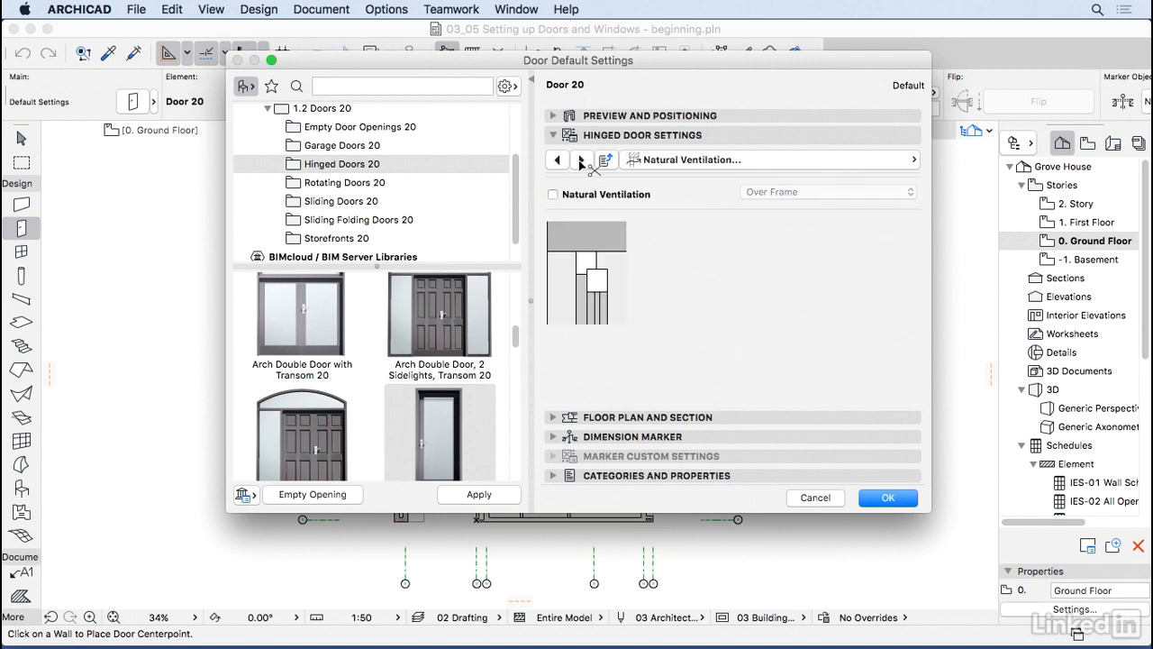
{"action": "left_click", "coordinate": [583, 194]}
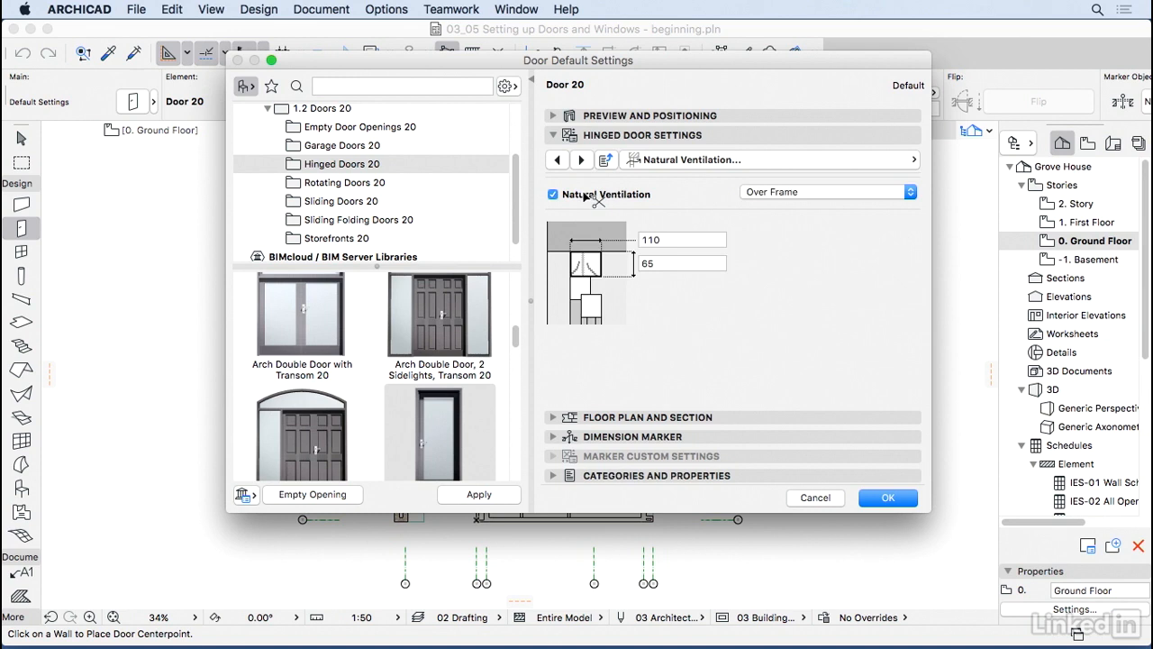
{"action": "left_click", "coordinate": [586, 193]}
{"action": "left_click", "coordinate": [583, 162]}
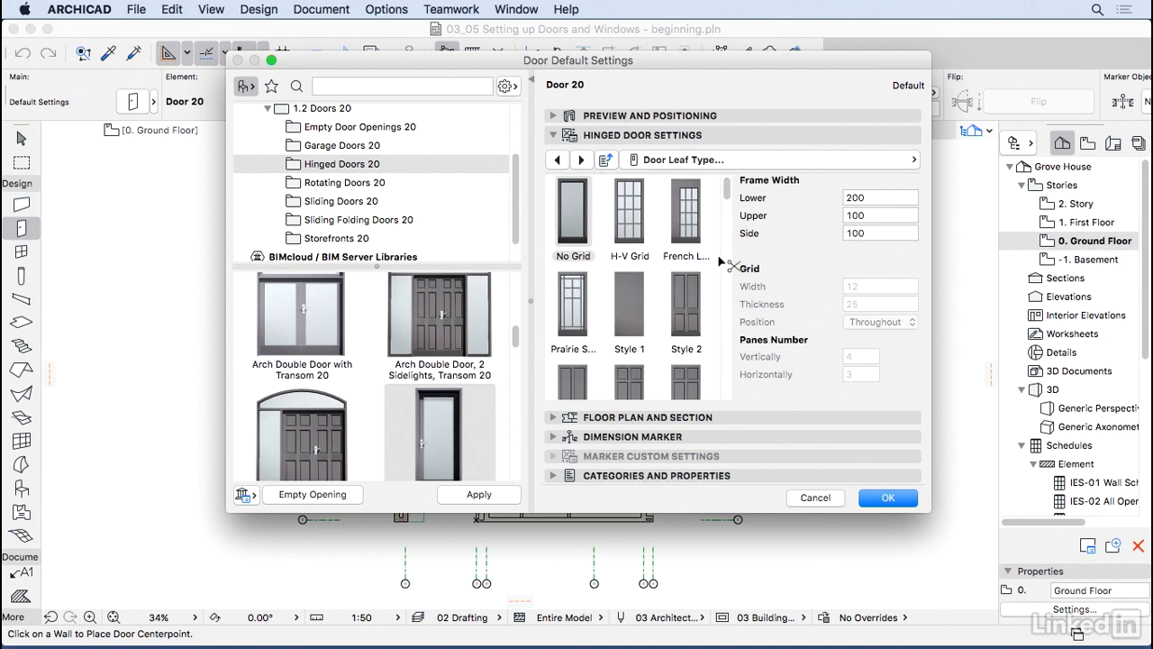
Step: Set the door leaf type to Style 1 after trying H-V Grid
{"action": "left_click", "coordinate": [867, 214]}
{"action": "left_click", "coordinate": [635, 227]}
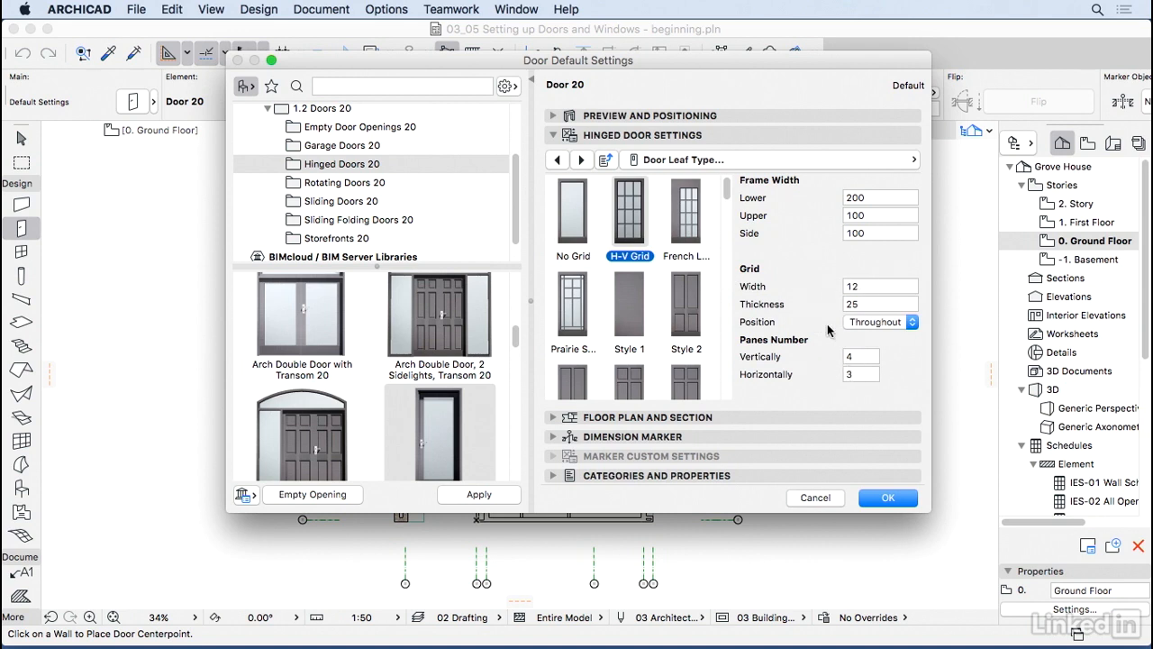
{"action": "left_click", "coordinate": [637, 309]}
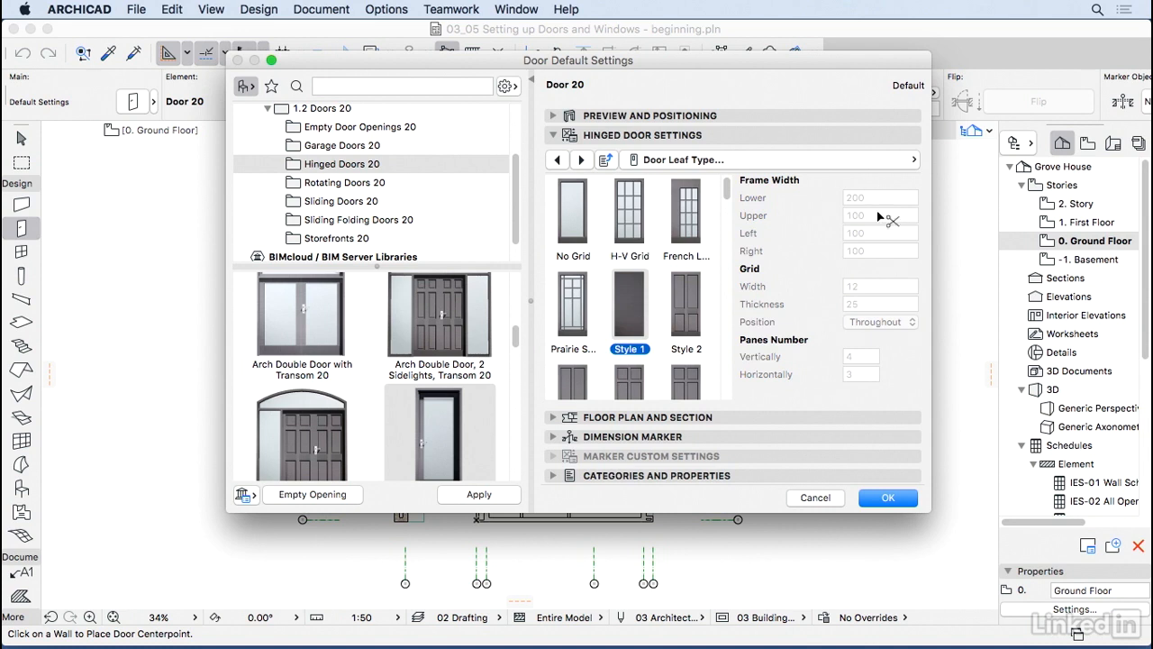
{"action": "left_click", "coordinate": [580, 159]}
Step: Choose Handle 3 and leave the Outside and Inside kick boards unticked after trying them
{"action": "left_click", "coordinate": [647, 233]}
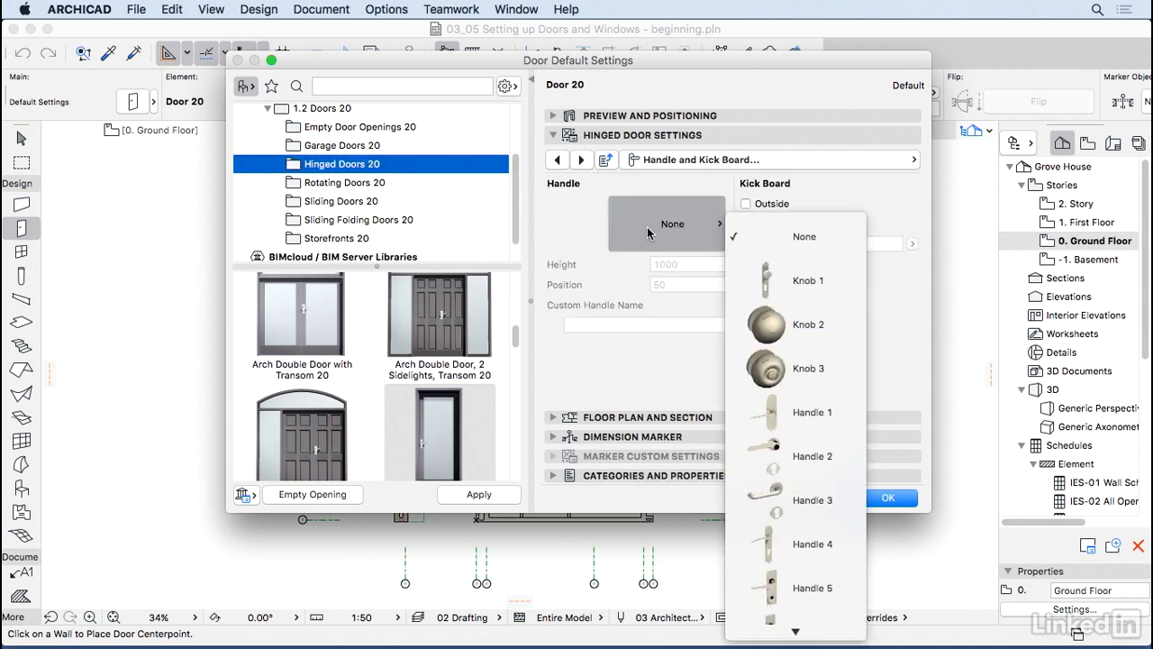
{"action": "left_click", "coordinate": [761, 497]}
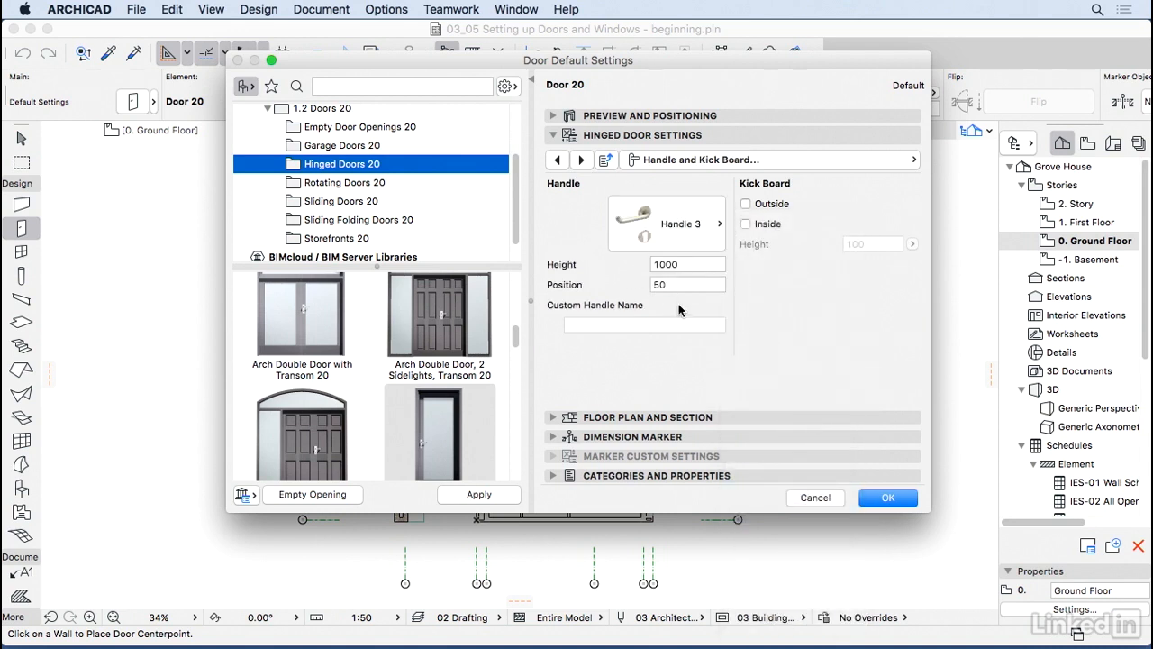
{"action": "left_click", "coordinate": [746, 204]}
{"action": "left_click", "coordinate": [746, 223]}
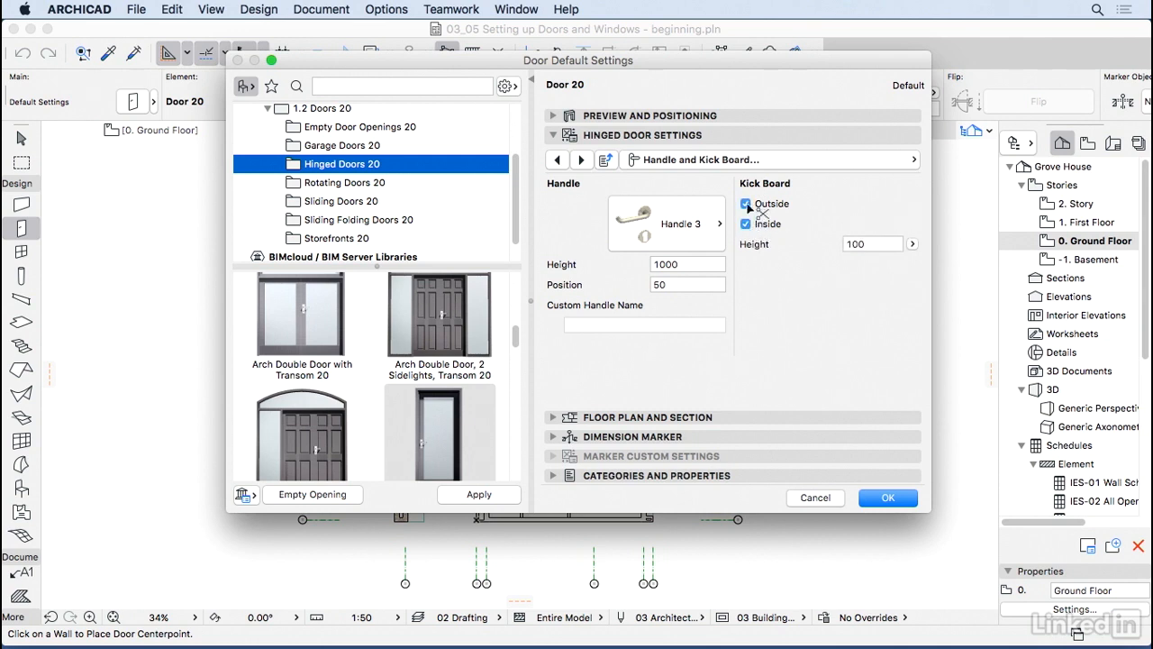
{"action": "left_click", "coordinate": [763, 118]}
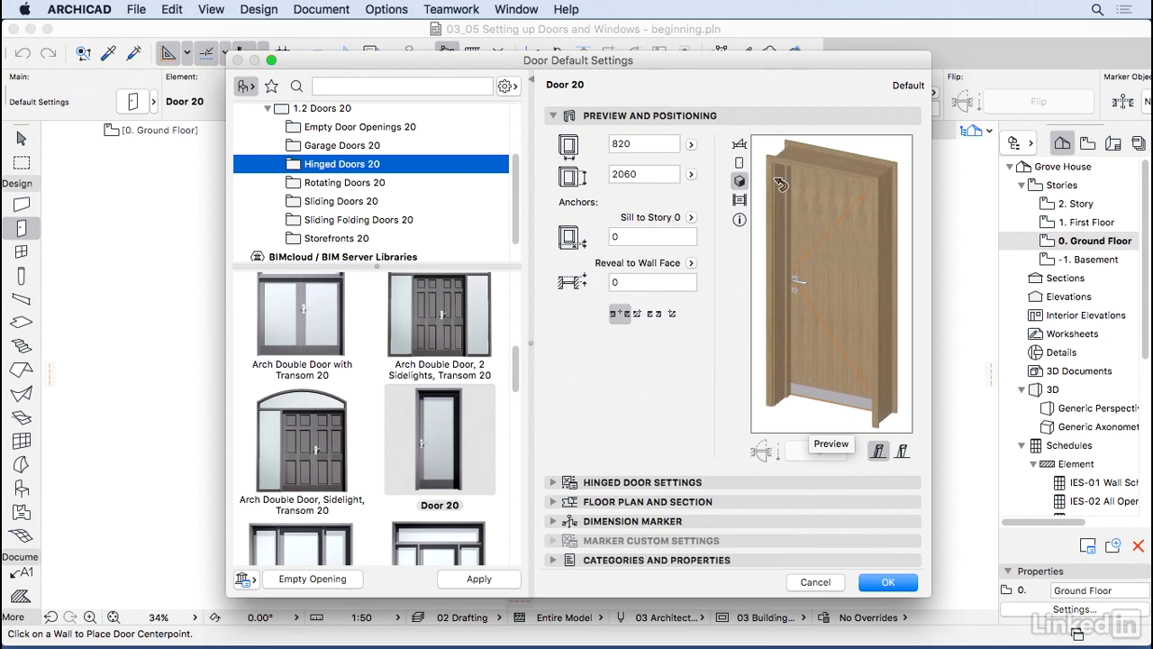
{"action": "left_click", "coordinate": [752, 483]}
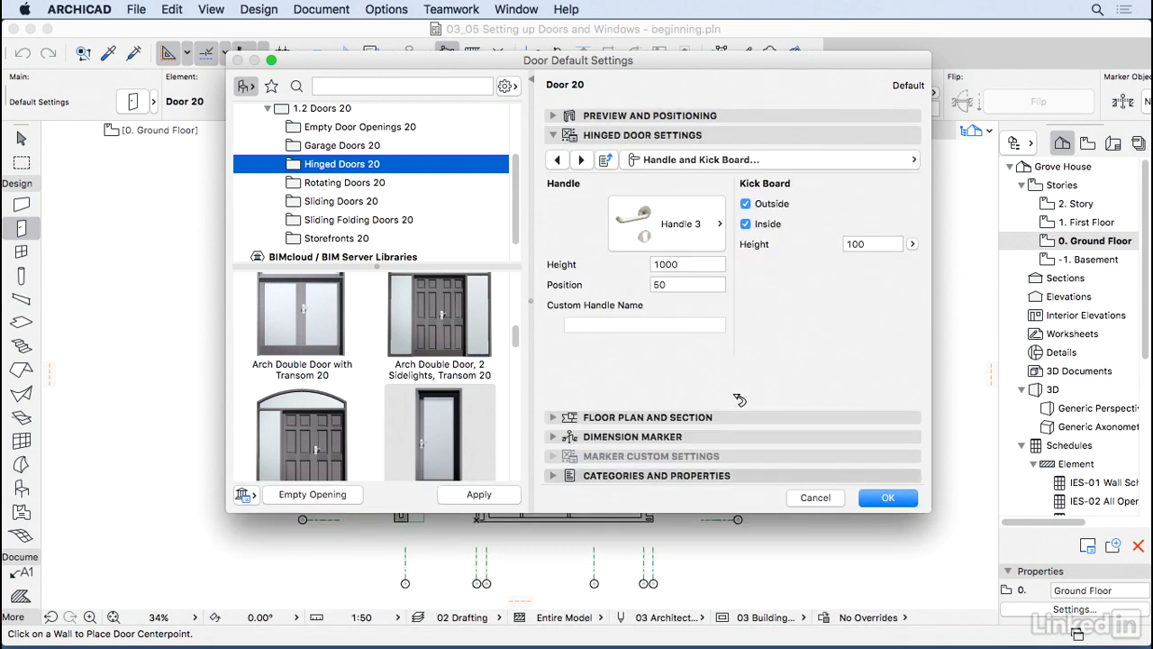
{"action": "left_click", "coordinate": [745, 224]}
{"action": "left_click", "coordinate": [746, 204]}
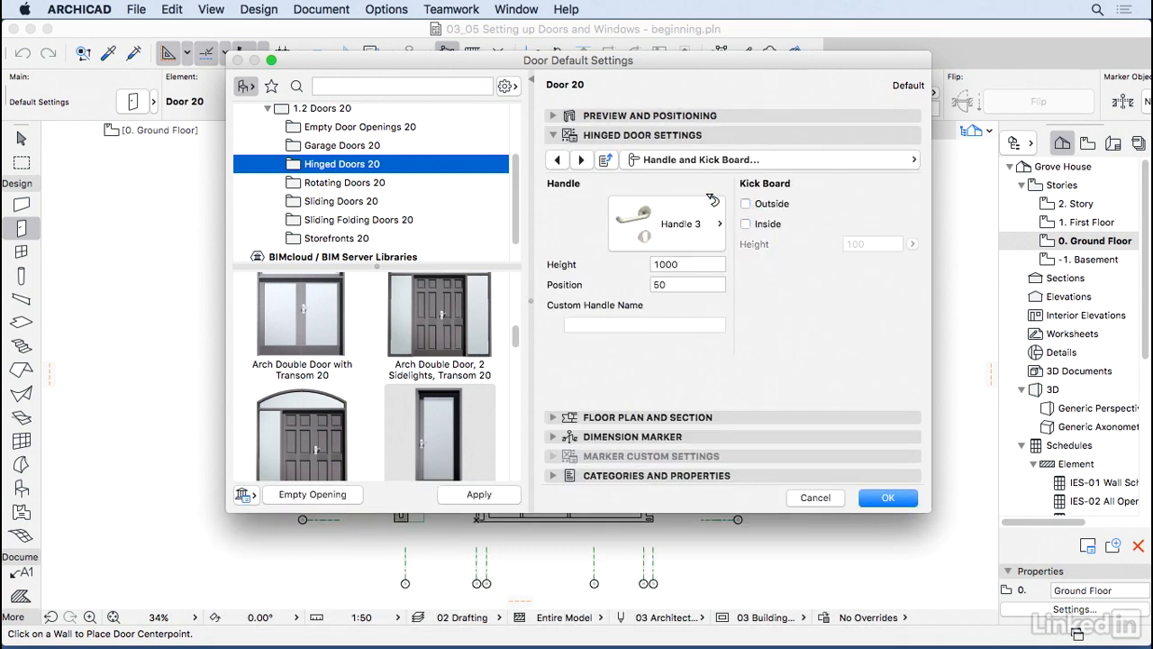
{"action": "left_click", "coordinate": [582, 160]}
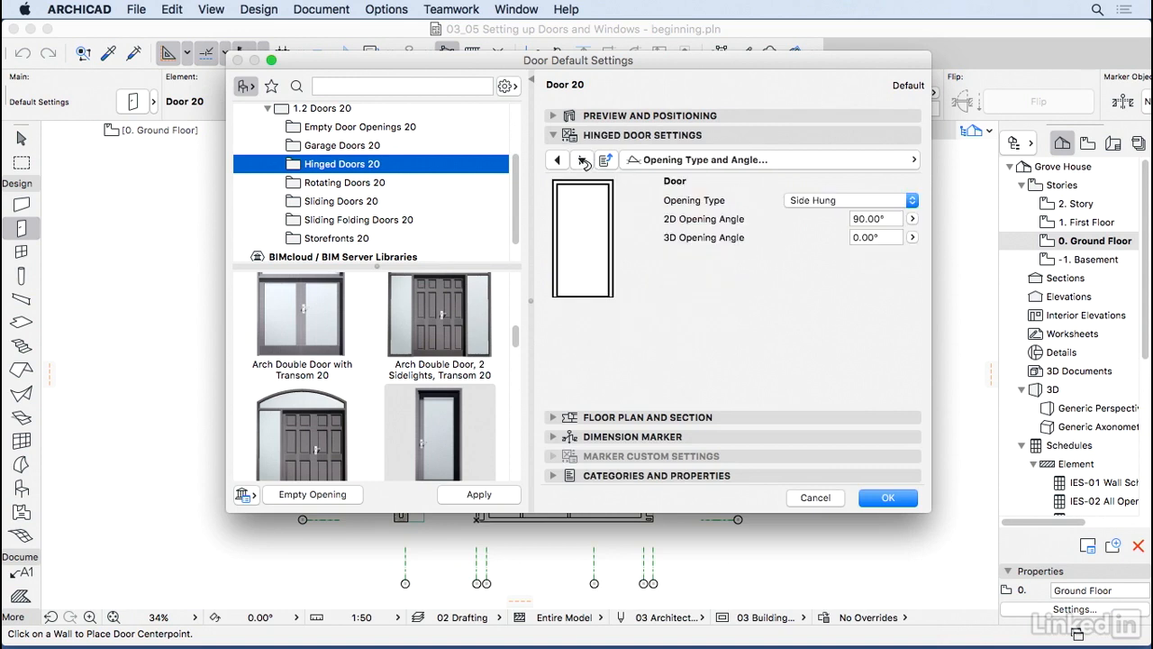
Step: Keep the Side Hung opening type and Frame Outside material unchanged while paging through Opening Lines and Model Attributes
{"action": "left_click", "coordinate": [866, 200]}
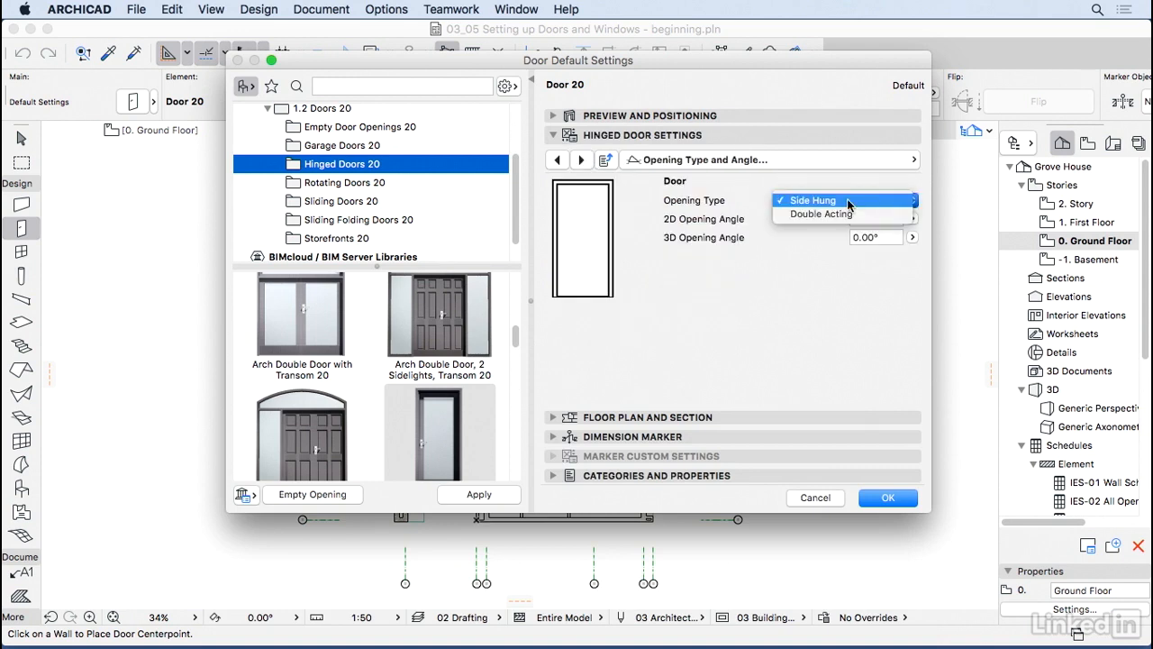
{"action": "left_click", "coordinate": [757, 278]}
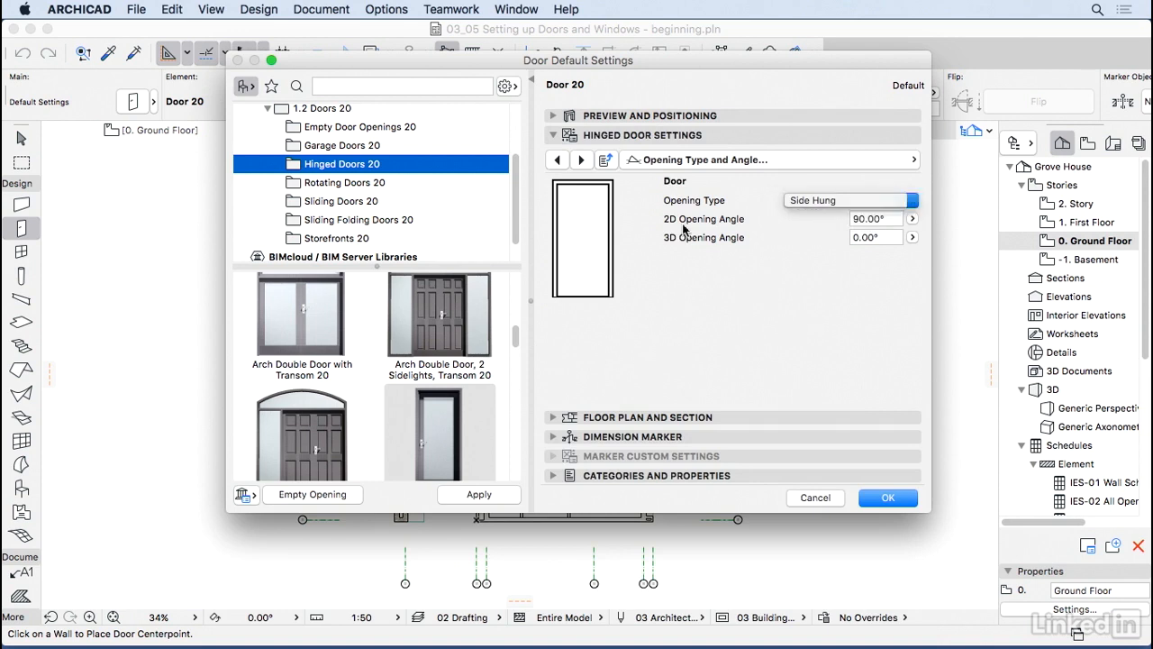
{"action": "left_click", "coordinate": [582, 161]}
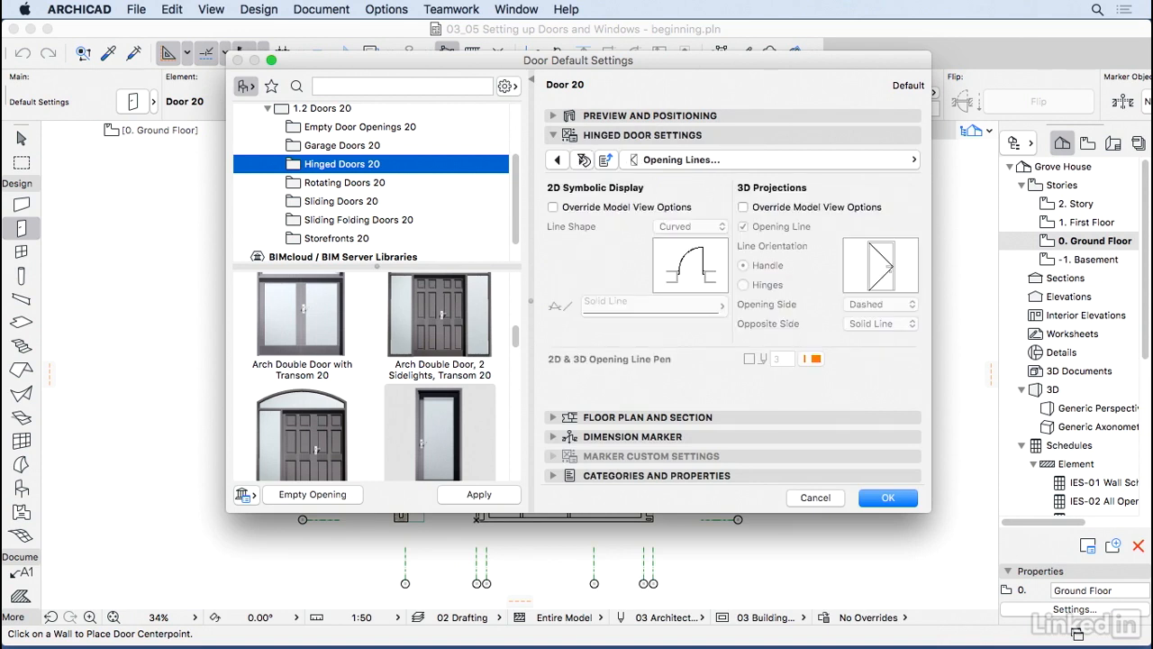
{"action": "left_click", "coordinate": [582, 160]}
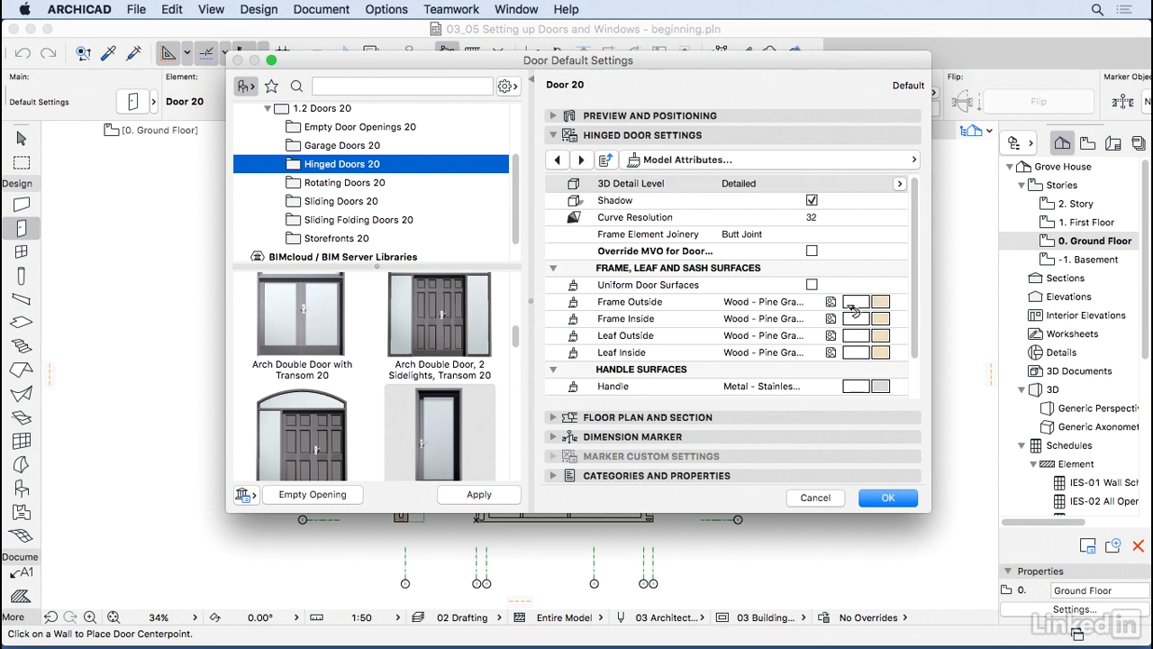
{"action": "left_click", "coordinate": [879, 304]}
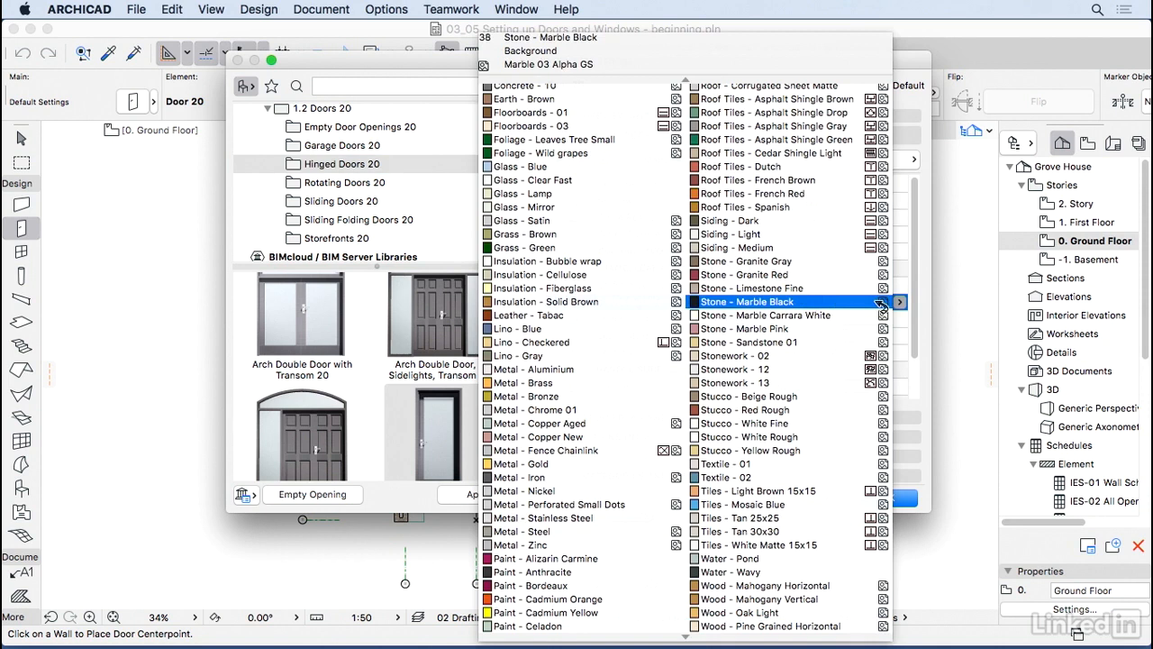
{"action": "key", "text": "Return"}
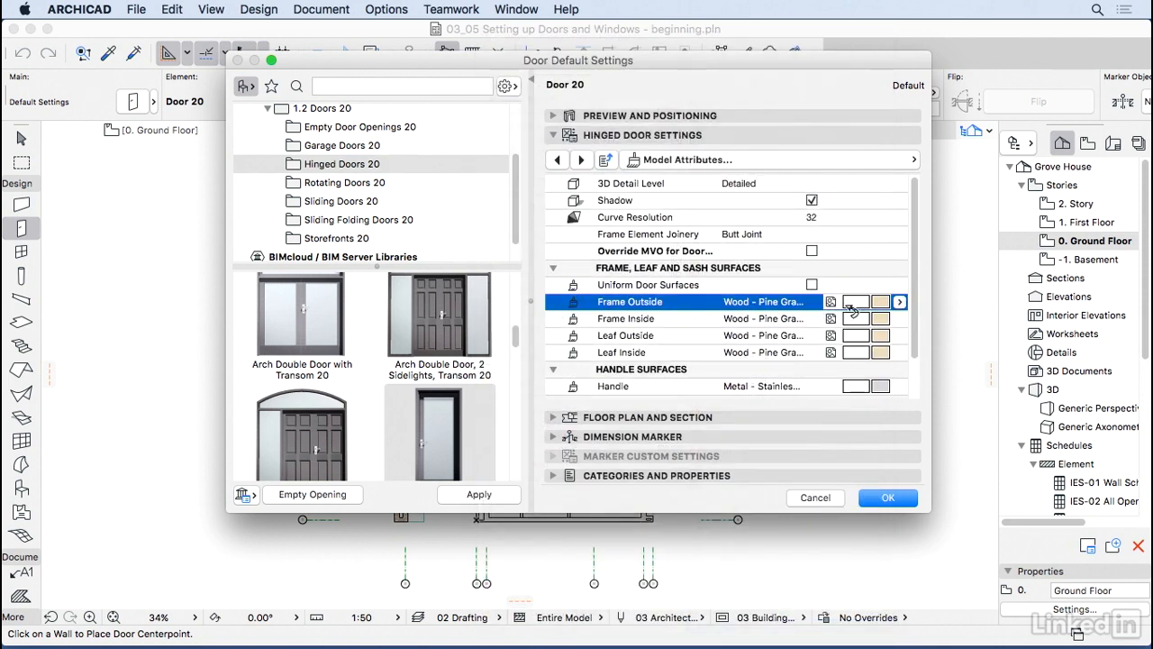
{"action": "left_click", "coordinate": [581, 160]}
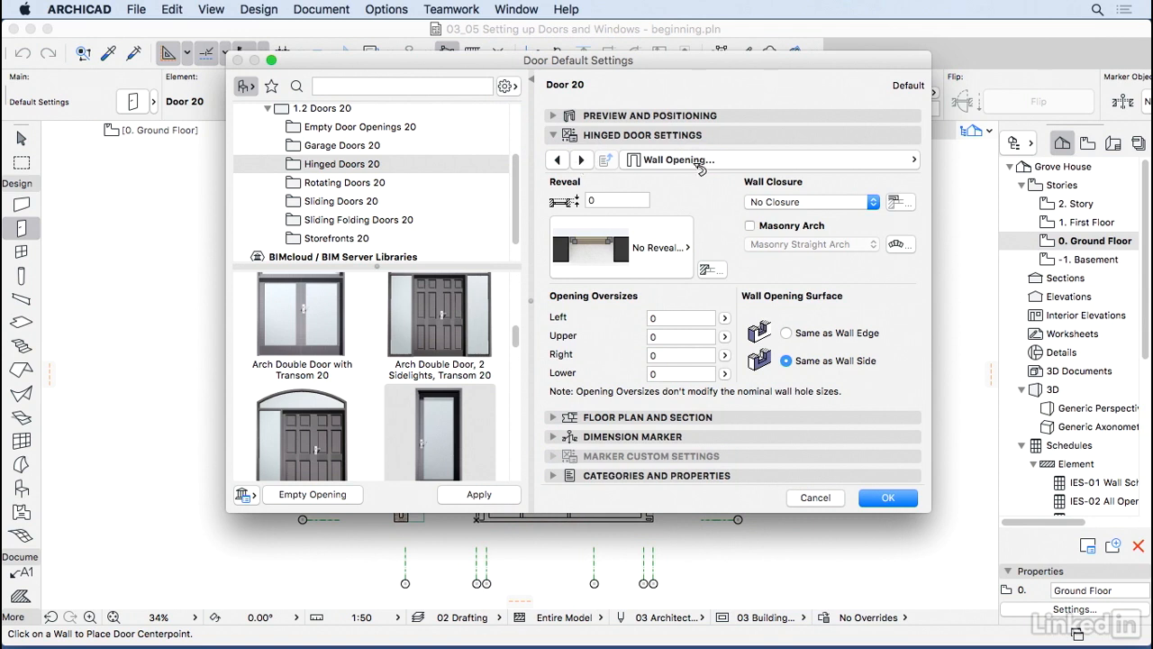
Step: Expand the Wall Opening sub-pages in the page list, staying on Wall Opening
{"action": "left_click", "coordinate": [839, 160]}
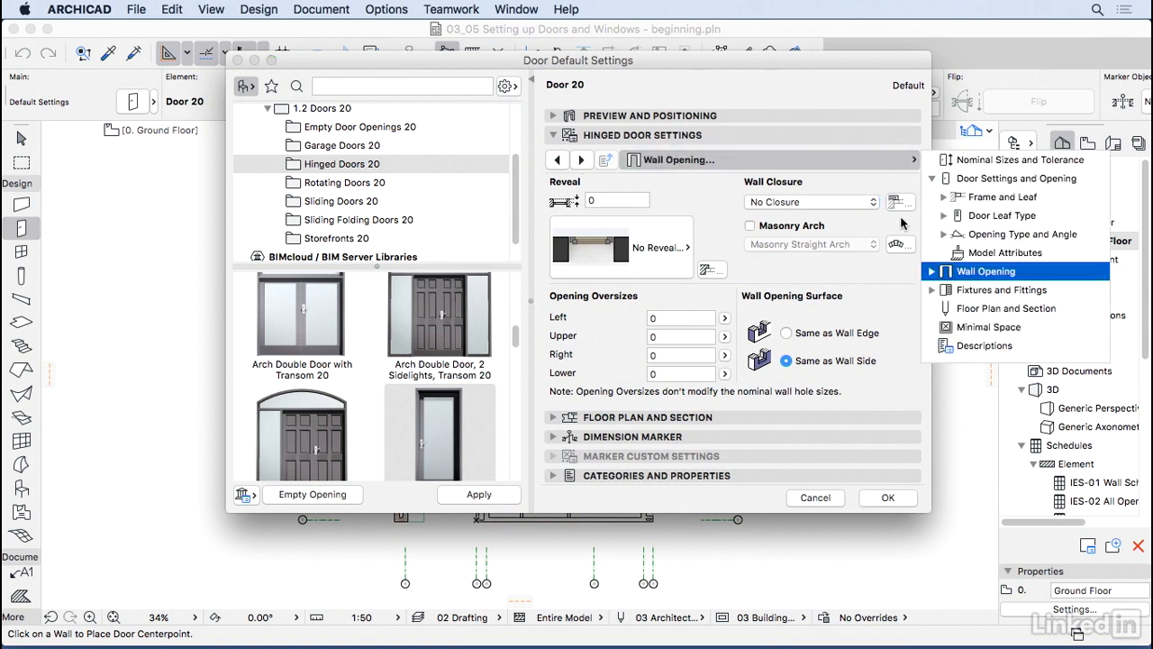
{"action": "left_click", "coordinate": [932, 178]}
{"action": "left_click", "coordinate": [932, 197]}
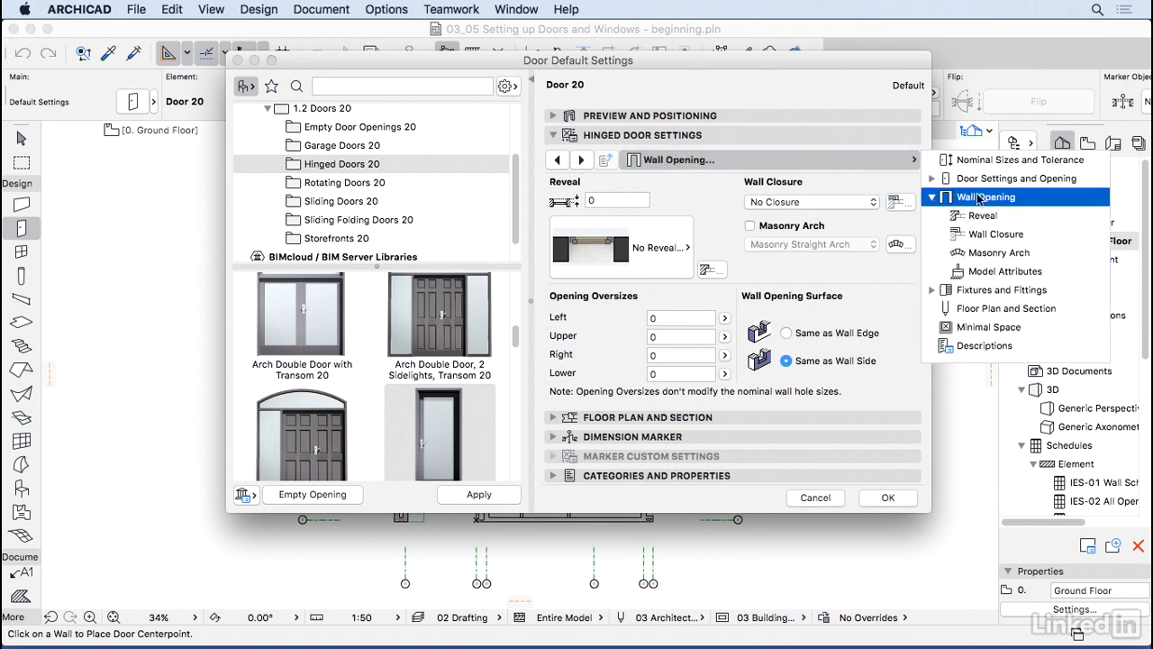
{"action": "left_click", "coordinate": [761, 227]}
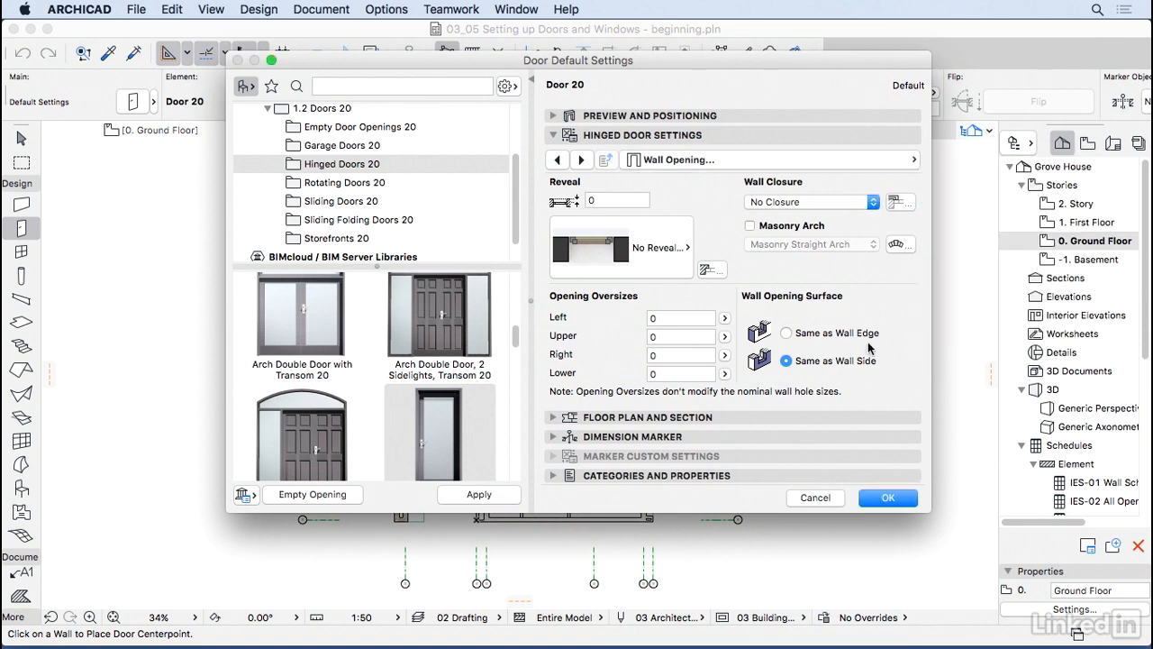
Step: Enter 50 as the reveal depth on the Reveal page
{"action": "left_click", "coordinate": [582, 159]}
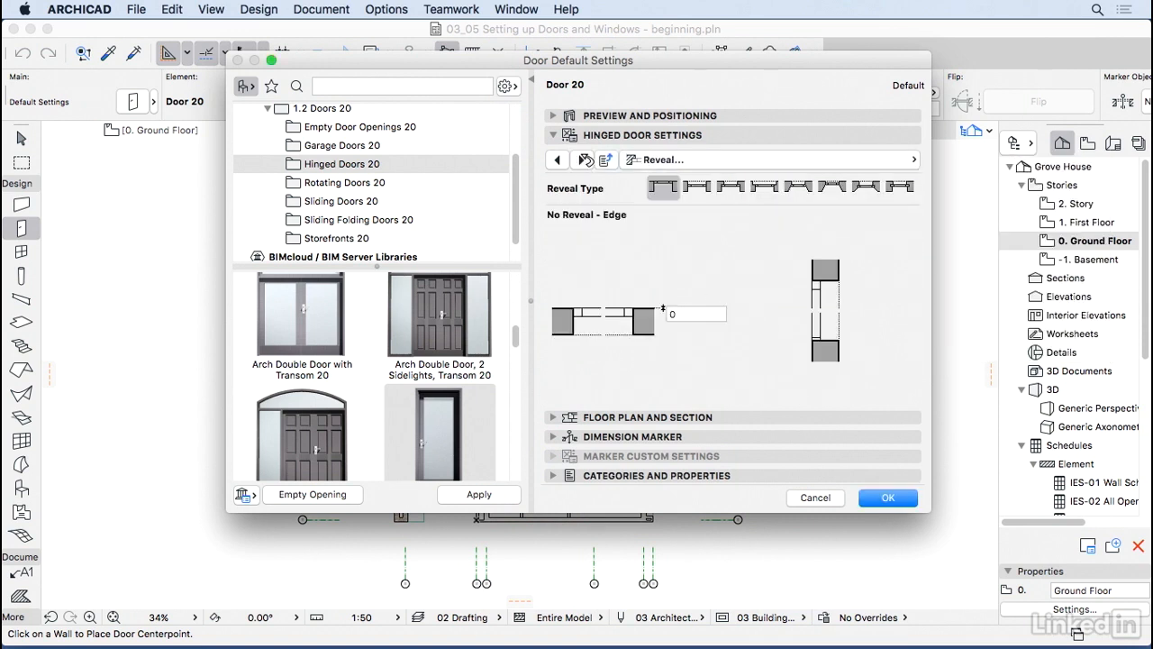
{"action": "left_click", "coordinate": [695, 317]}
{"action": "type", "text": "50"}
{"action": "key", "text": "Tab"}
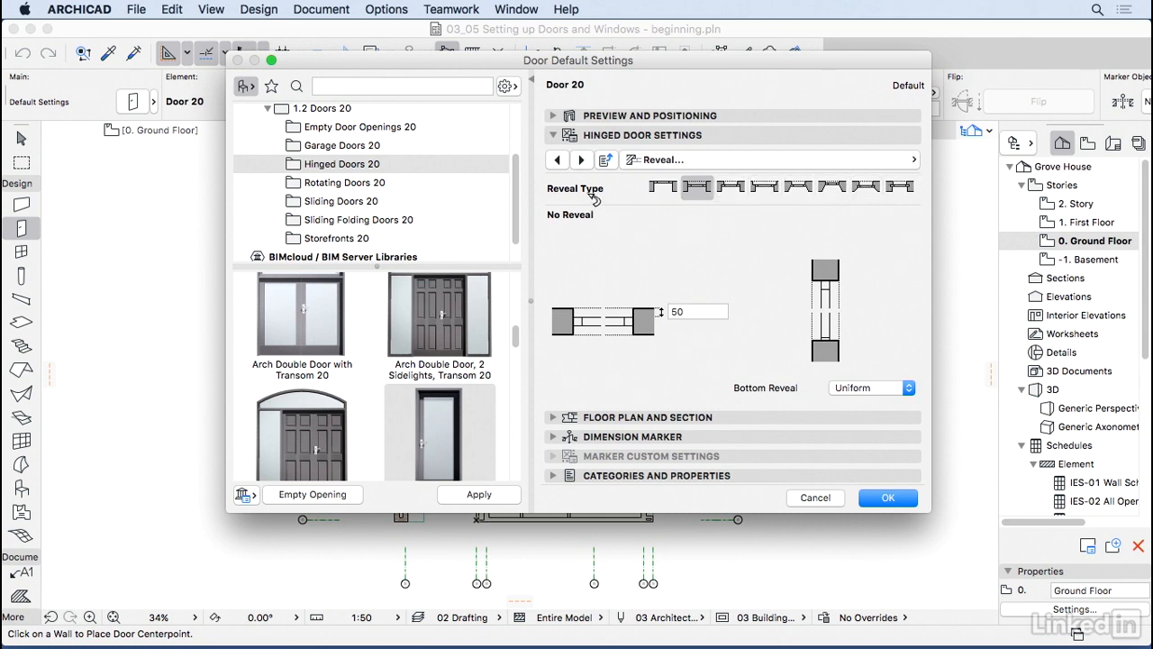
{"action": "left_click", "coordinate": [582, 159]}
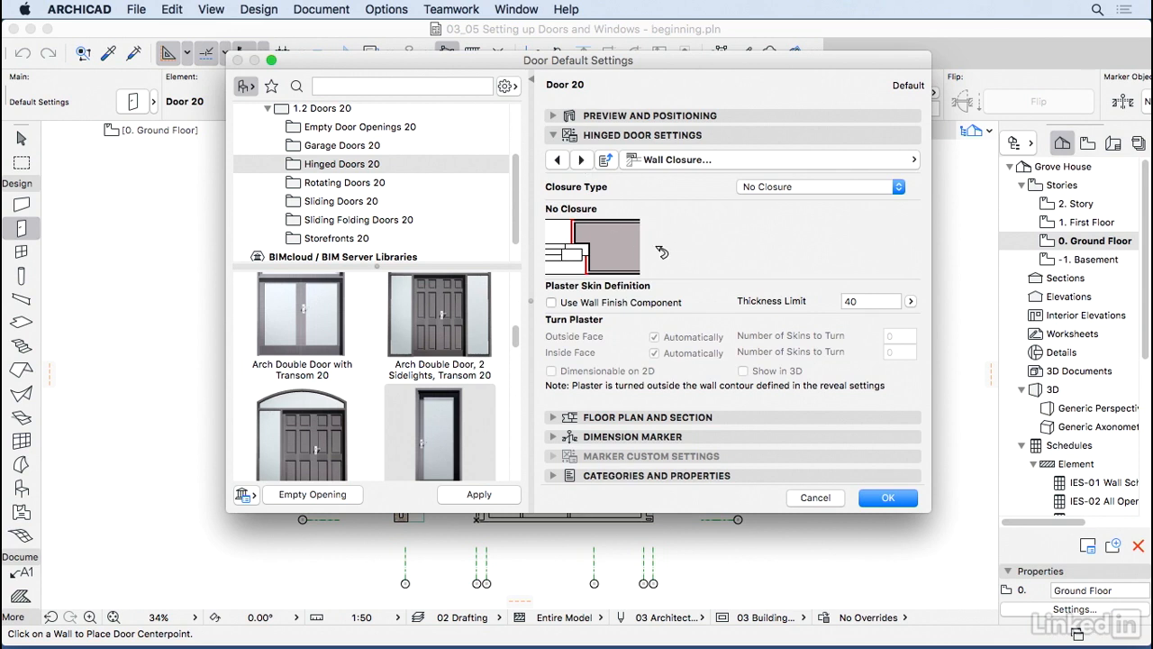
Step: Keep No Closure and toggle Masonry Arch on and off without changing the arch type
{"action": "left_click", "coordinate": [766, 188]}
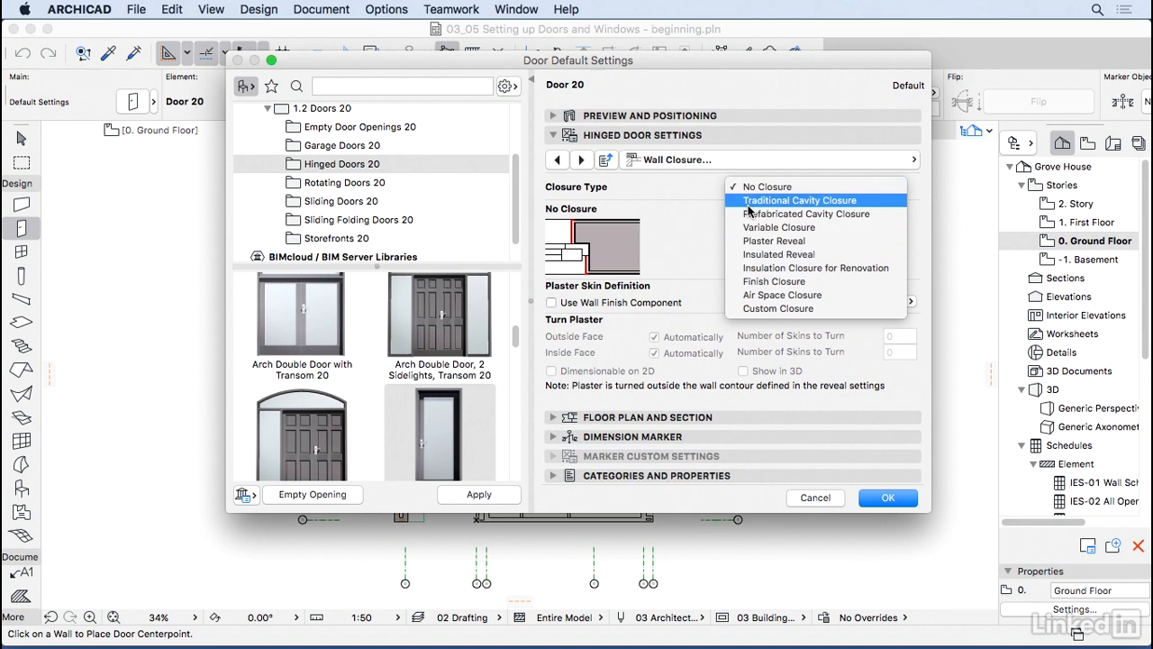
{"action": "left_click", "coordinate": [703, 220]}
{"action": "left_click", "coordinate": [581, 160]}
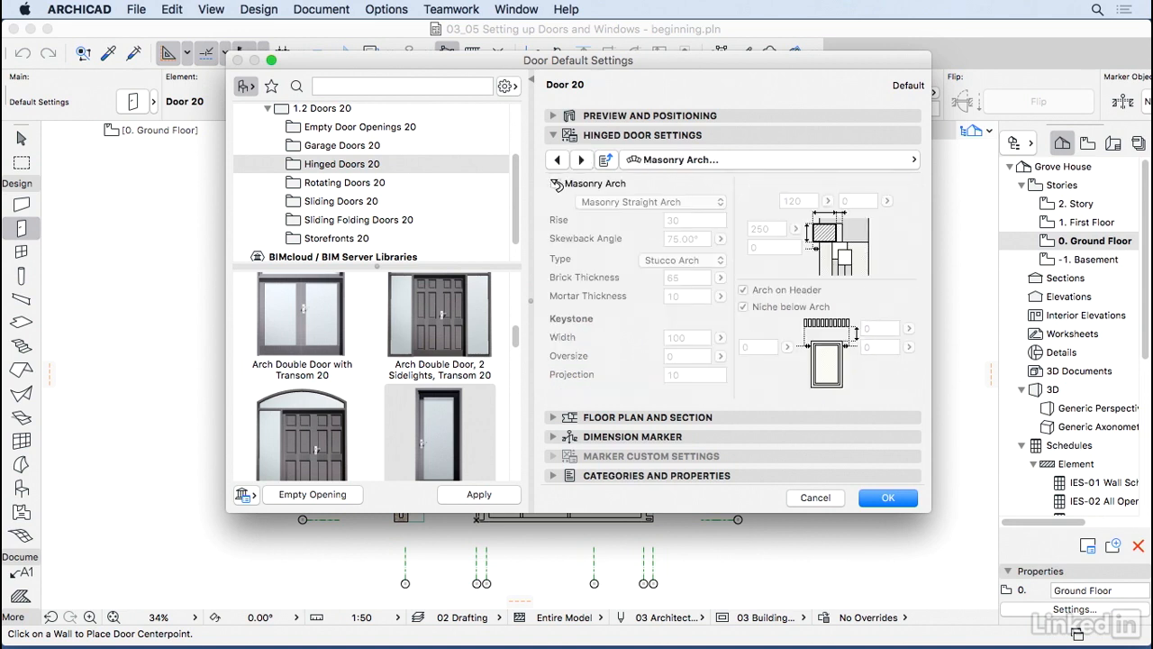
{"action": "left_click", "coordinate": [555, 183]}
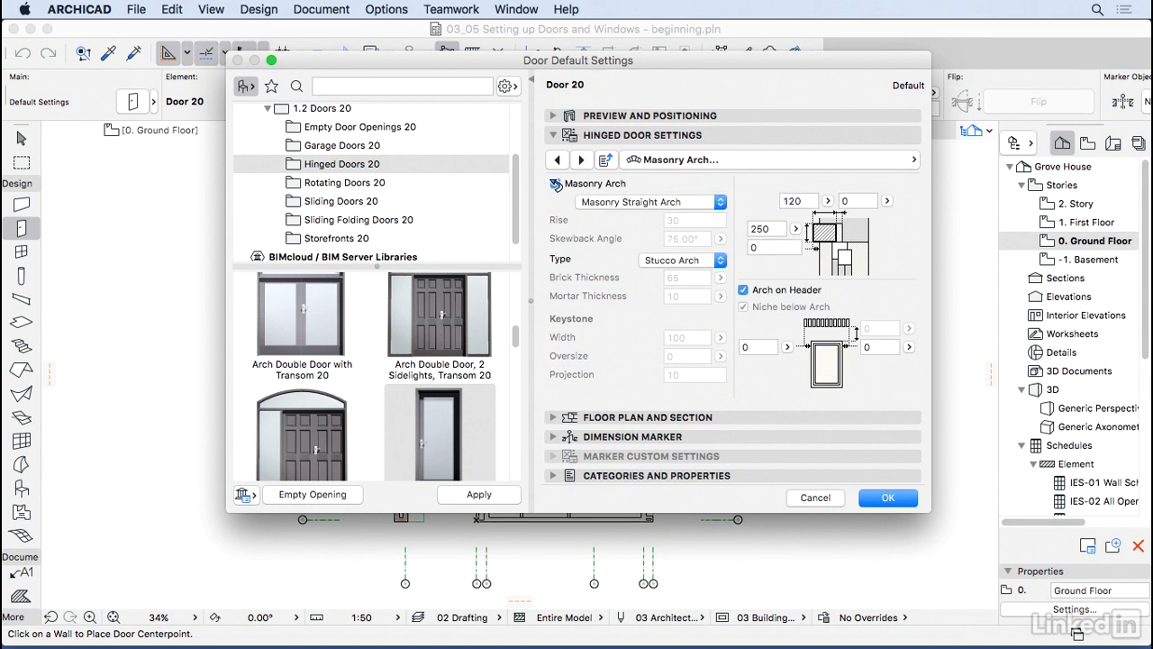
{"action": "left_click", "coordinate": [670, 203]}
{"action": "left_click", "coordinate": [667, 202]}
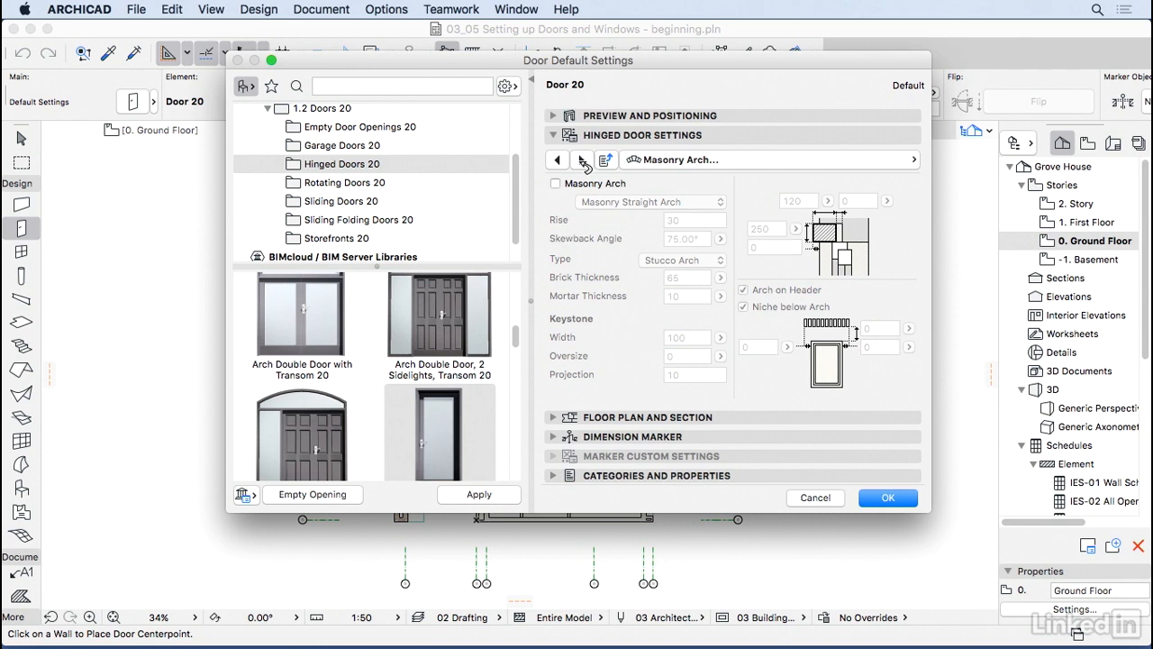
{"action": "left_click", "coordinate": [582, 161]}
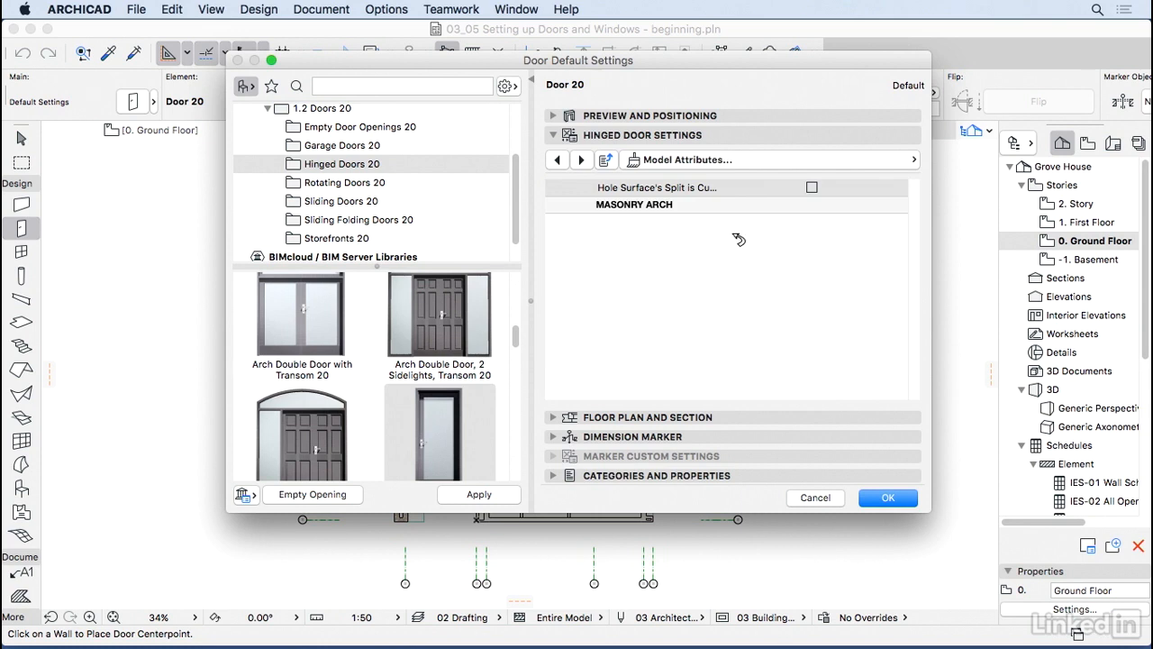
Step: Advance to Fixtures and Fittings and expand its group in the page list
{"action": "left_click", "coordinate": [582, 160]}
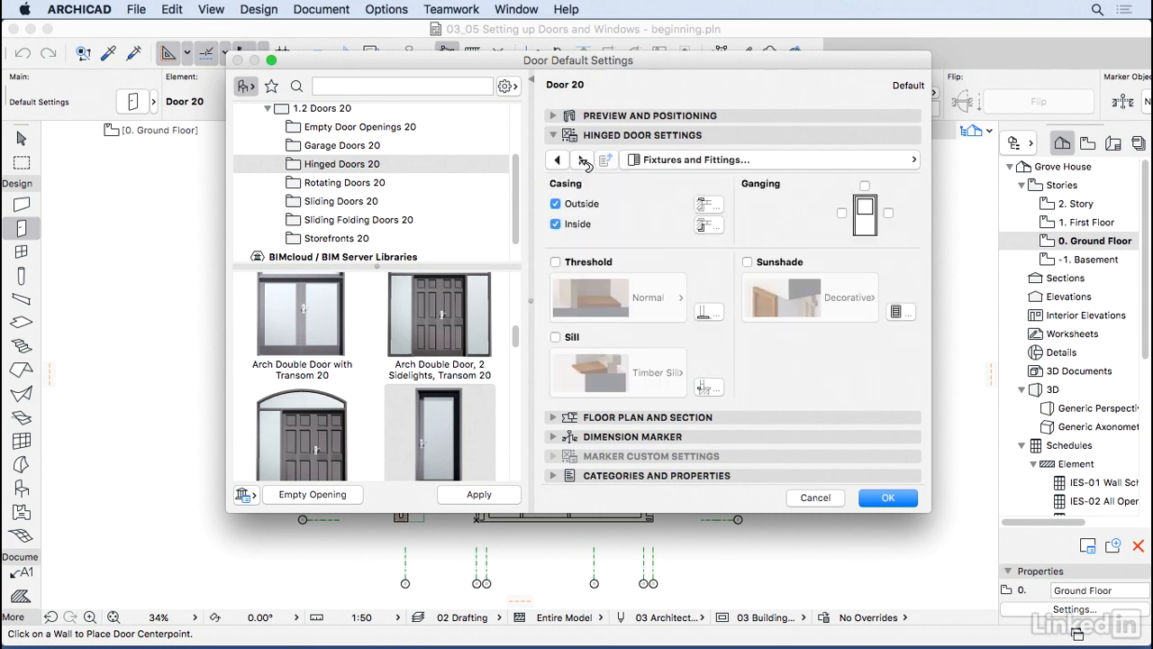
{"action": "left_click", "coordinate": [797, 165]}
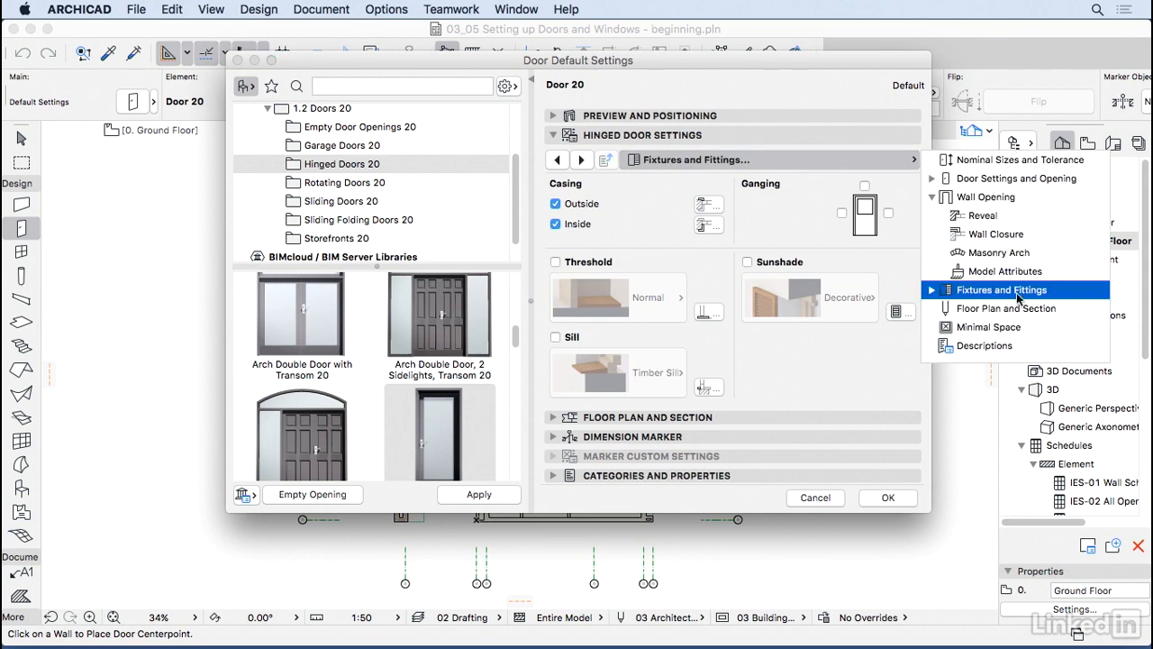
{"action": "left_click", "coordinate": [932, 290]}
{"action": "left_click", "coordinate": [780, 208]}
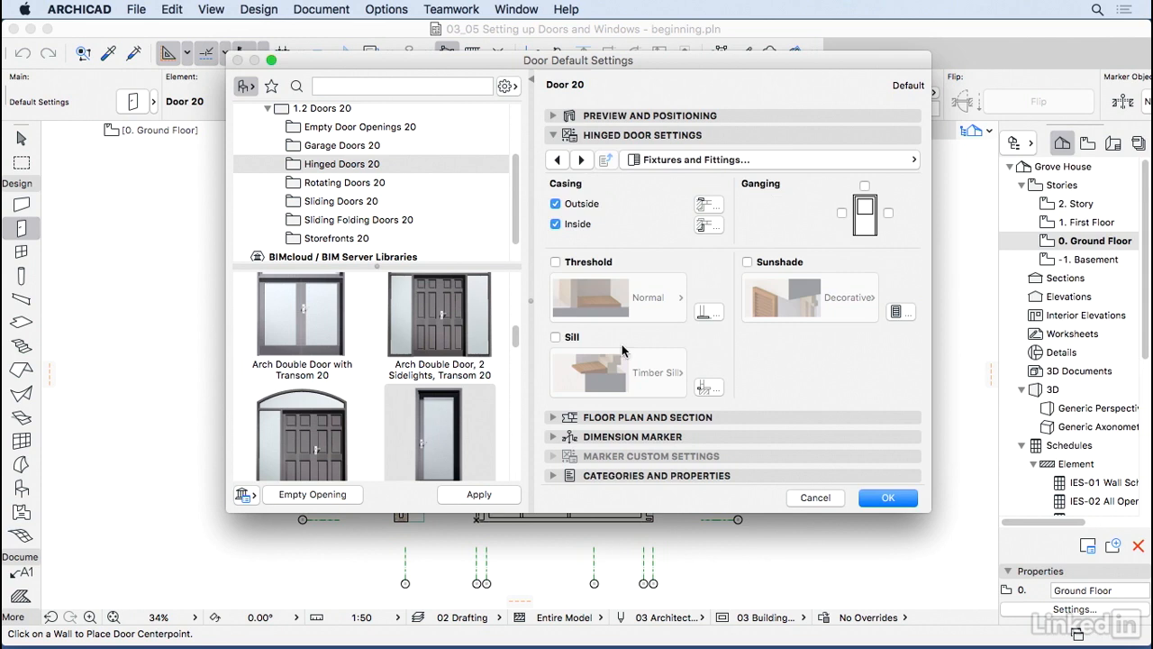
Step: Try an Extended Both Sides threshold, then turn the threshold back off
{"action": "left_click", "coordinate": [581, 160]}
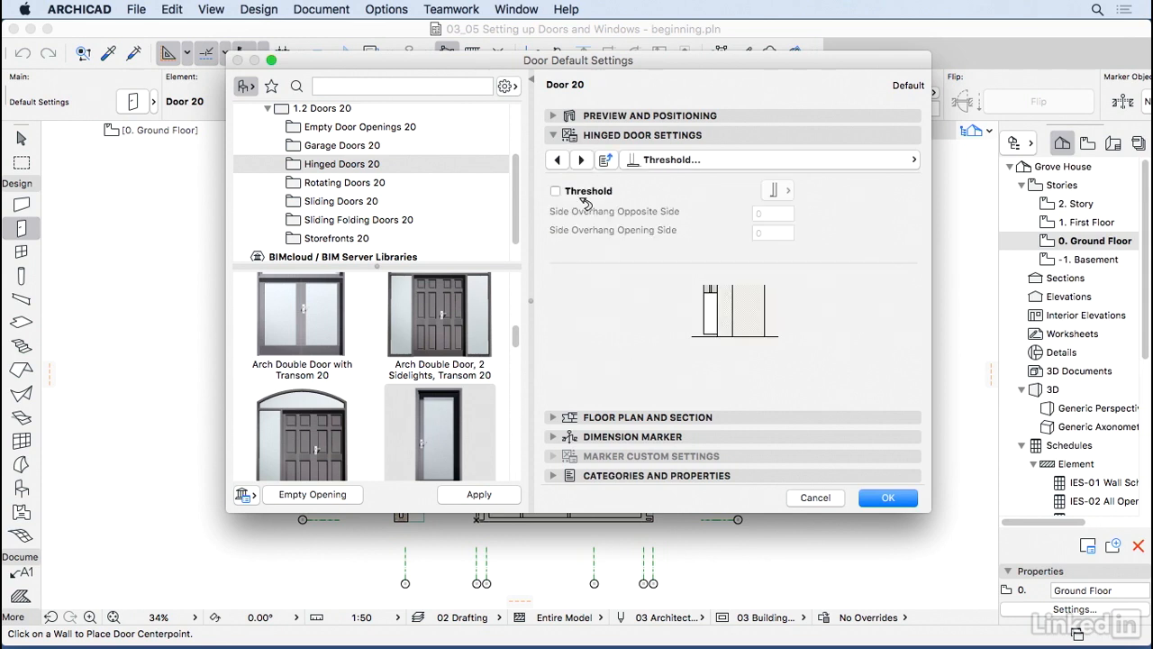
{"action": "left_click", "coordinate": [555, 191]}
{"action": "left_click", "coordinate": [789, 192]}
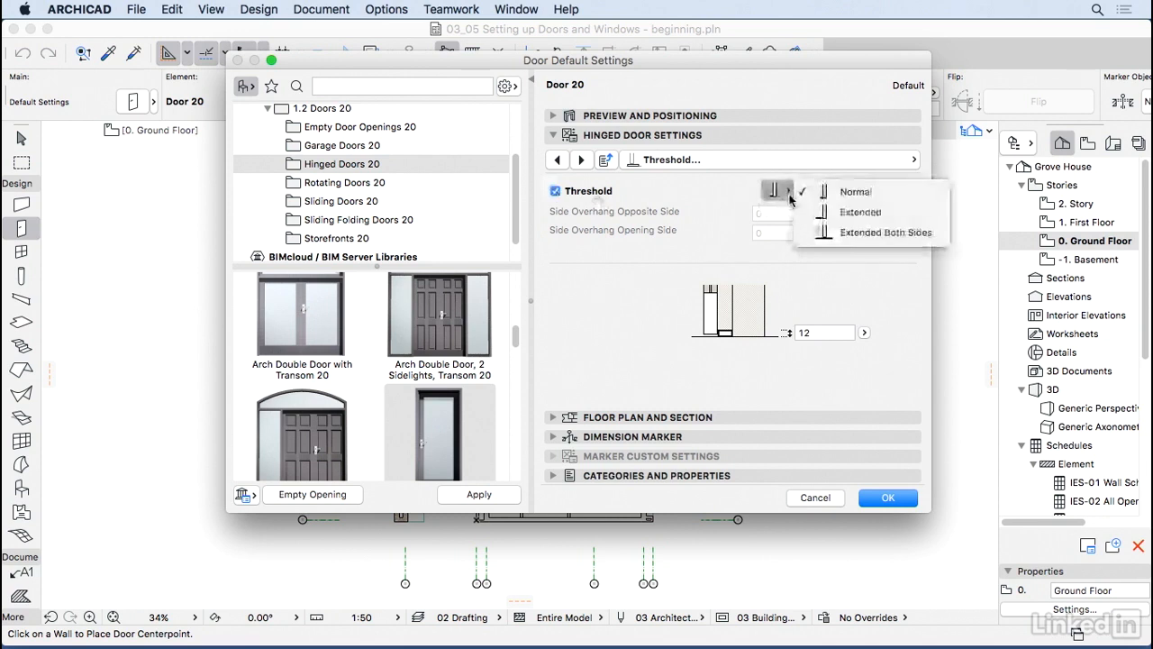
{"action": "left_click", "coordinate": [862, 232]}
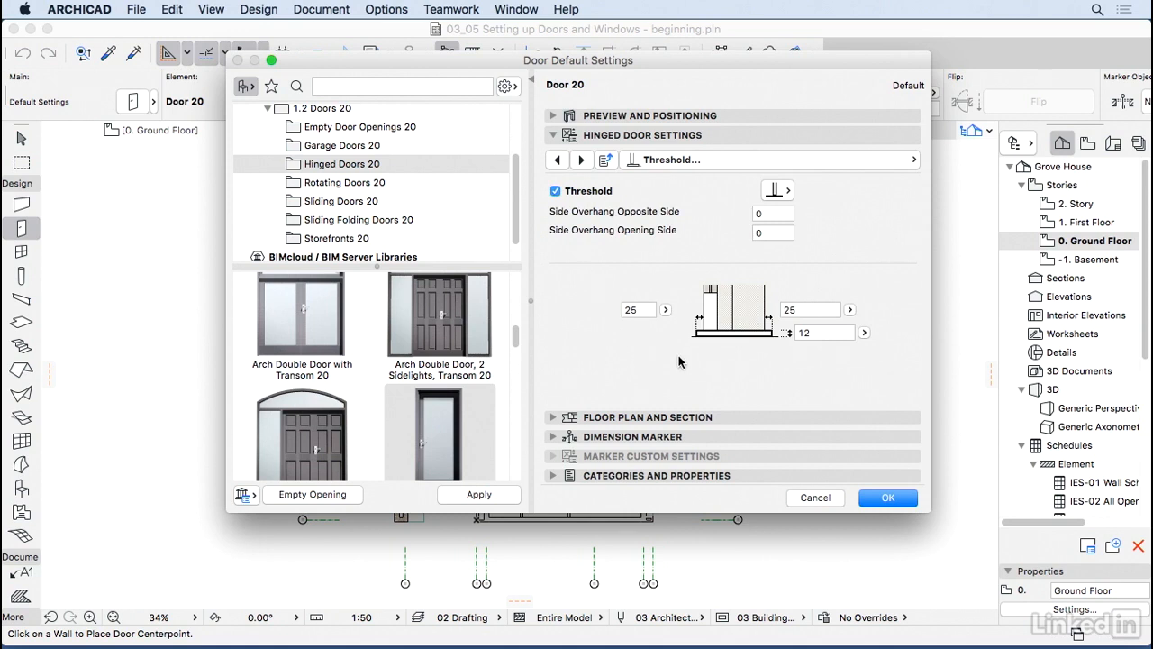
{"action": "left_click", "coordinate": [556, 187]}
{"action": "left_click", "coordinate": [581, 160]}
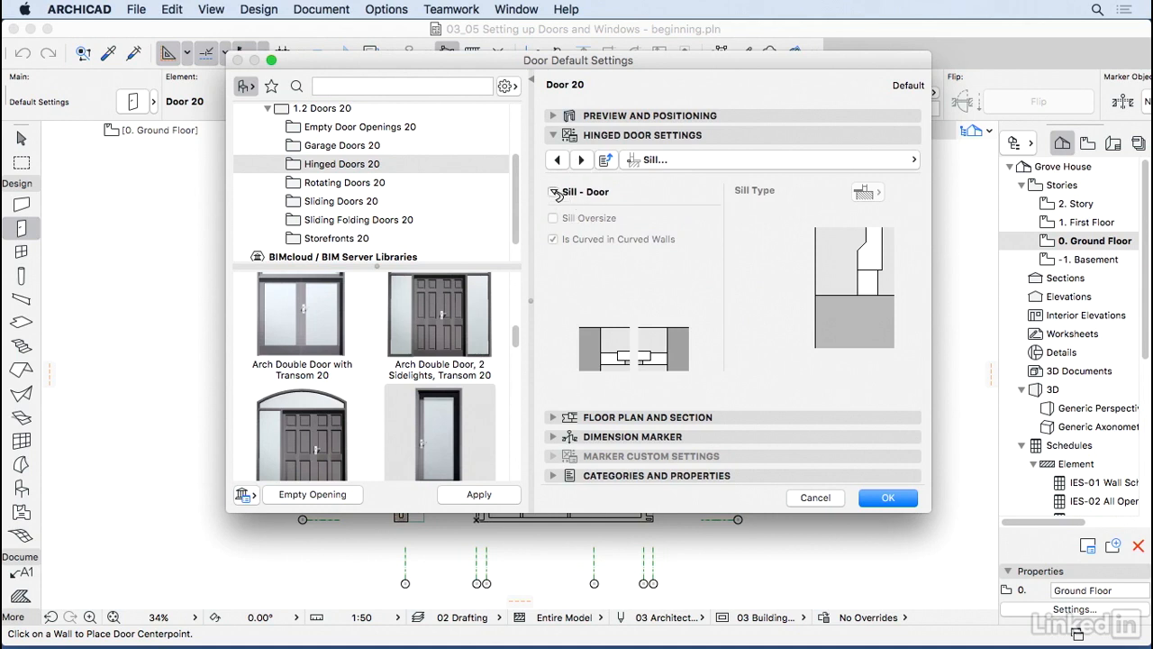
Step: Try a Brick Sill on the door, then turn the sill back off
{"action": "left_click", "coordinate": [554, 191]}
{"action": "left_click", "coordinate": [866, 192]}
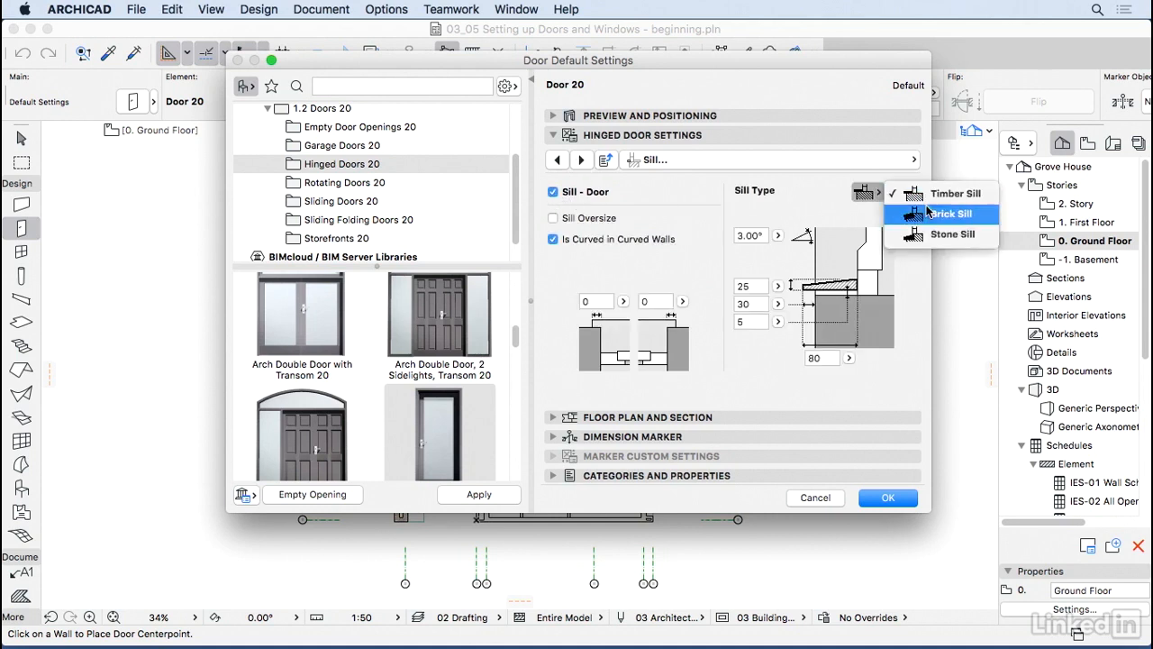
{"action": "left_click", "coordinate": [942, 215]}
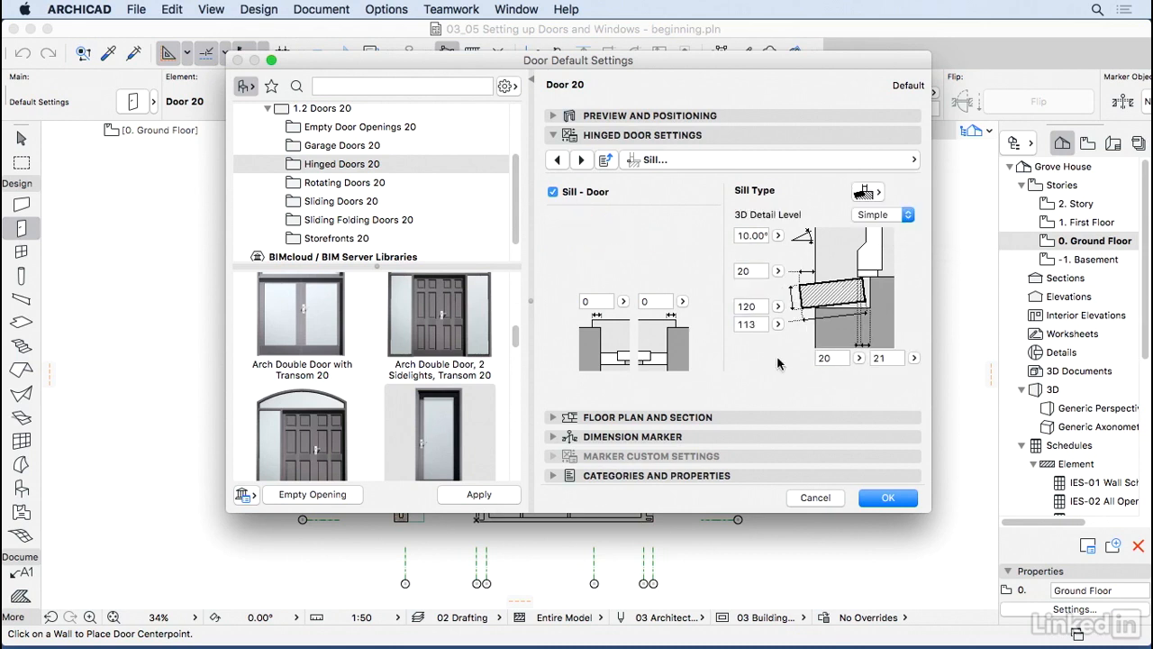
{"action": "left_click", "coordinate": [553, 192]}
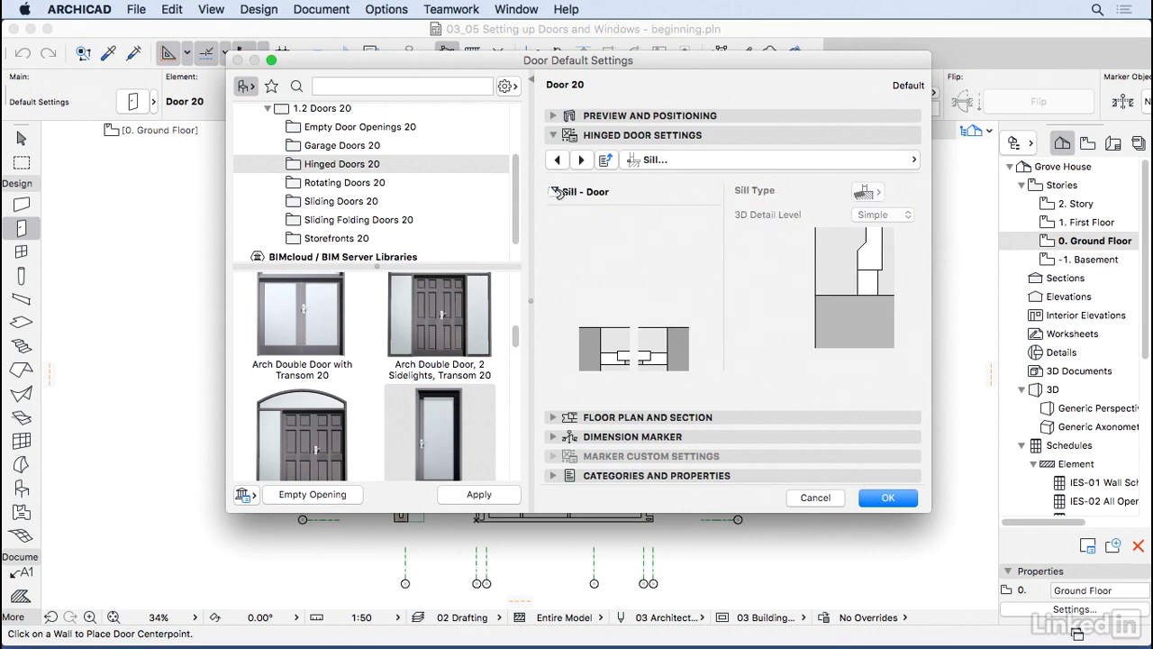
Step: Review the outside and inside casing pages, leaving both Simple with uniform 50 widths
{"action": "left_click", "coordinate": [581, 159]}
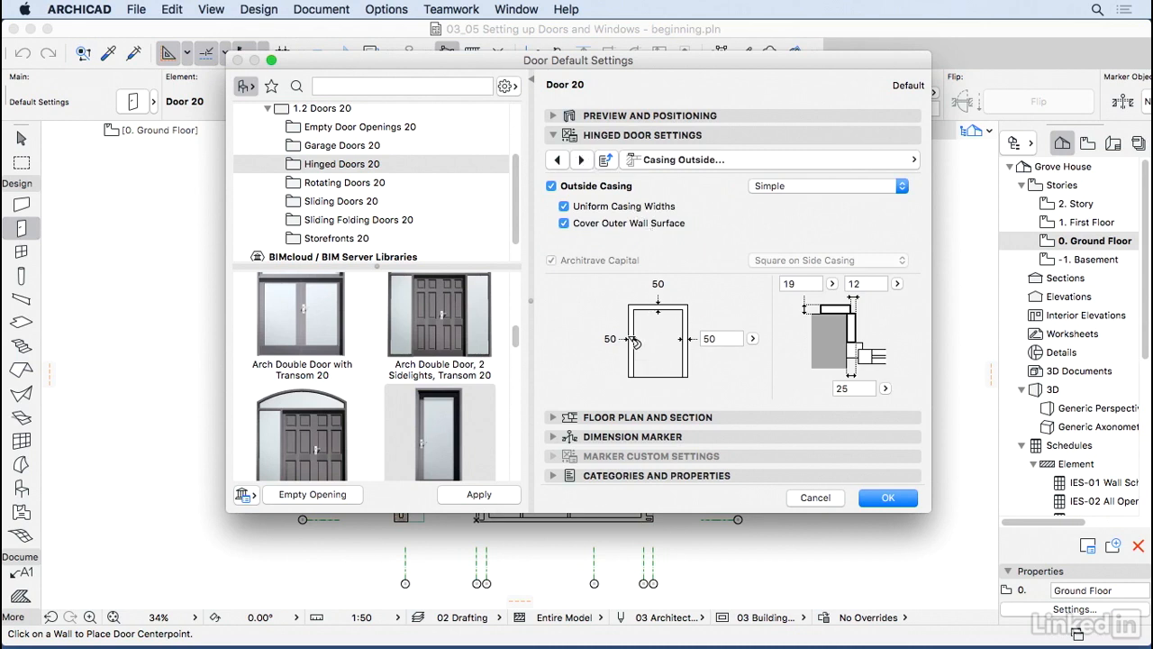
{"action": "left_click", "coordinate": [588, 187]}
{"action": "left_click", "coordinate": [583, 159]}
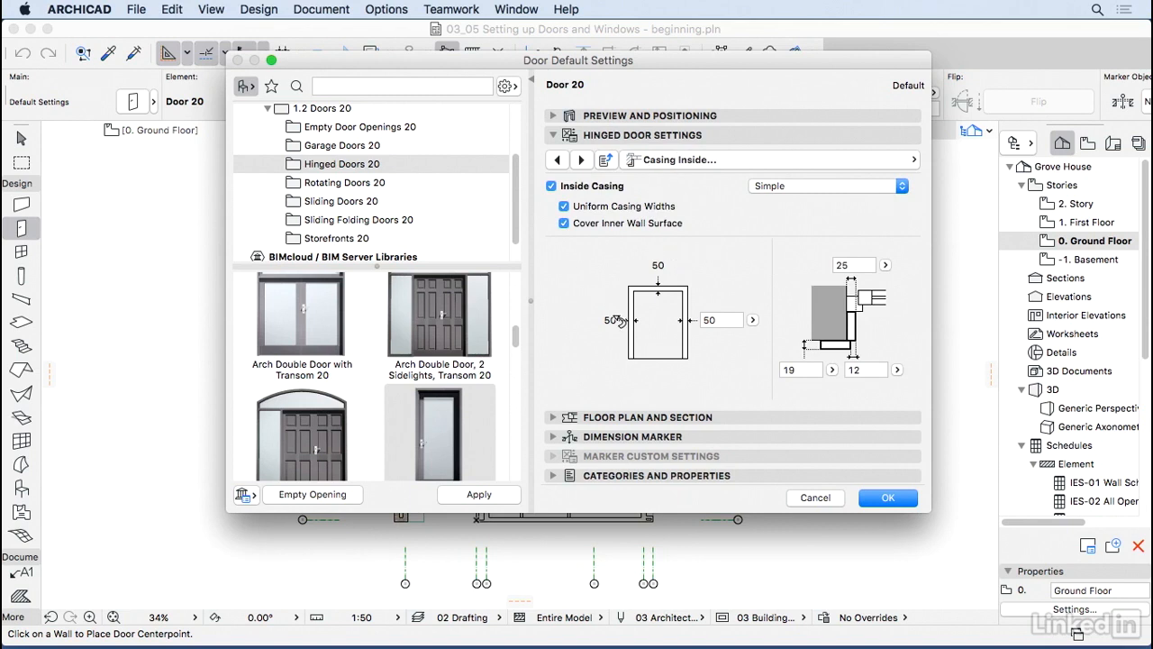
{"action": "left_click", "coordinate": [583, 160]}
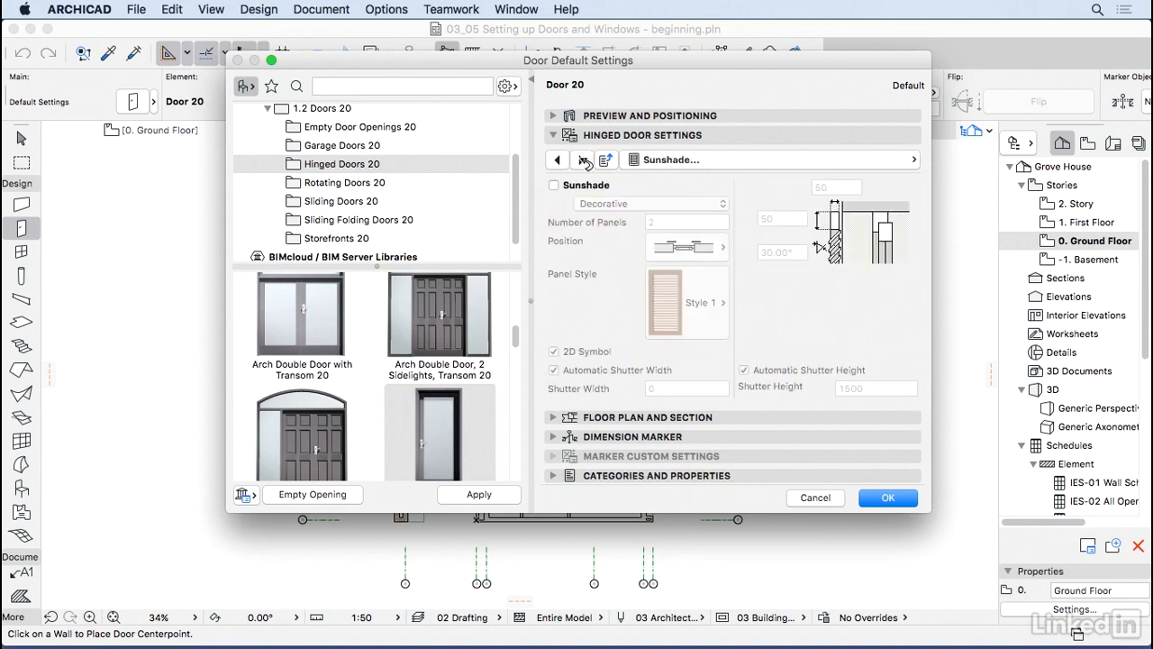
Step: Try Folding to Reveal and Rolling sunshades, then leave the door without a sunshade and go to Model Attributes
{"action": "left_click", "coordinate": [554, 185]}
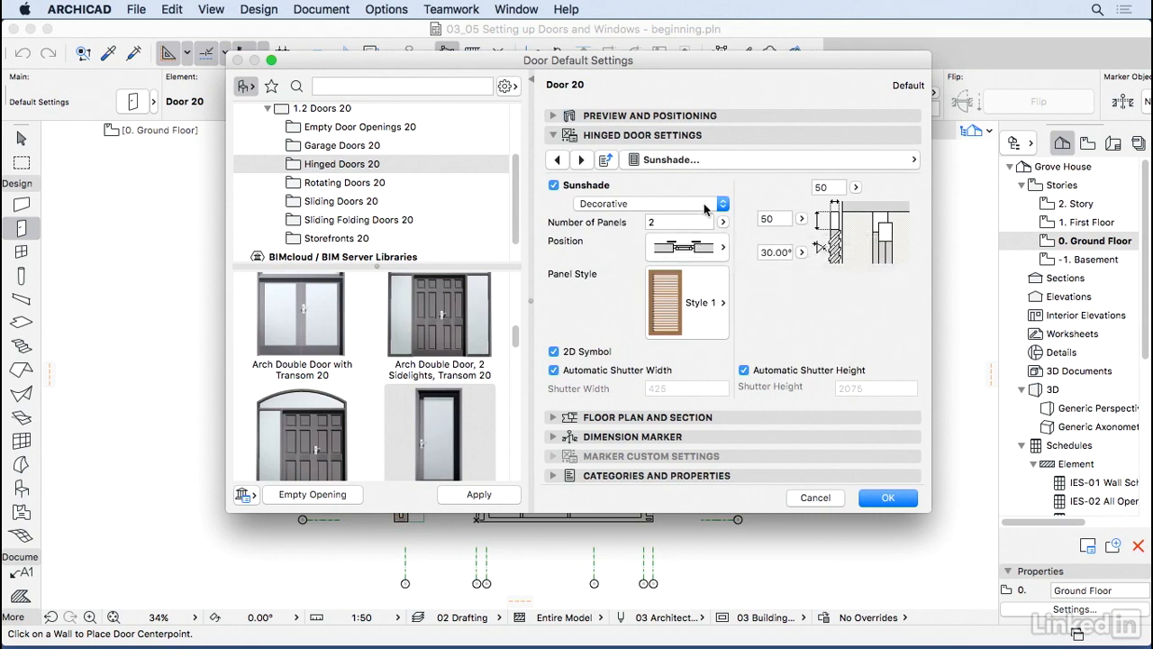
{"action": "left_click", "coordinate": [699, 205]}
{"action": "left_click", "coordinate": [695, 232]}
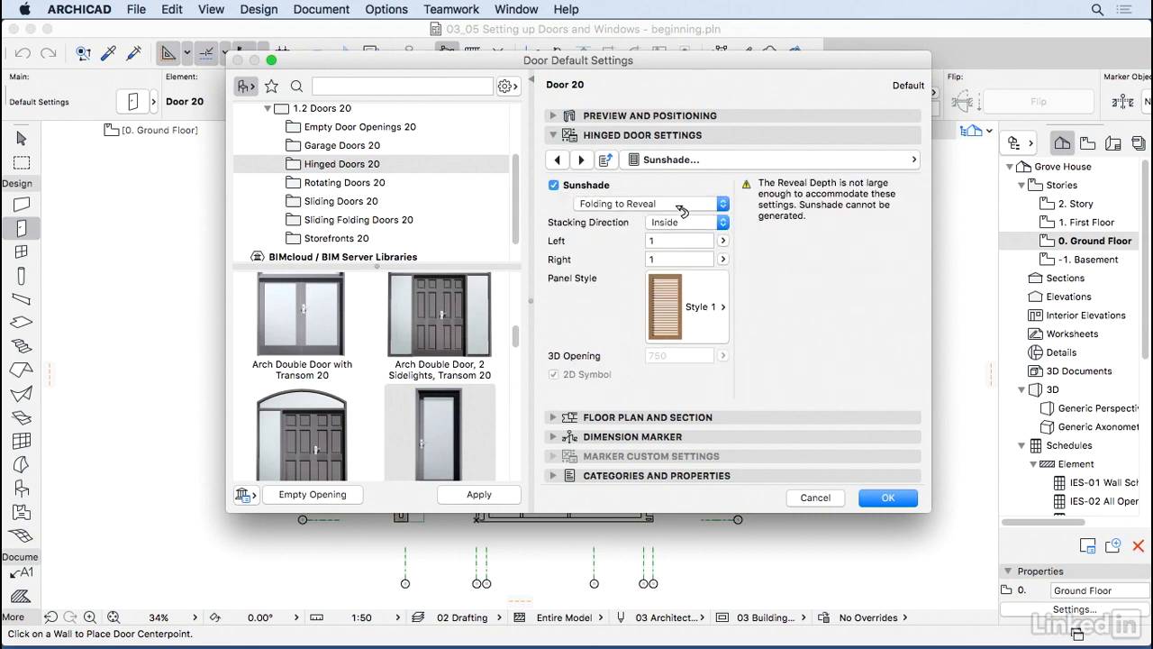
{"action": "left_click", "coordinate": [683, 200]}
{"action": "left_click", "coordinate": [682, 244]}
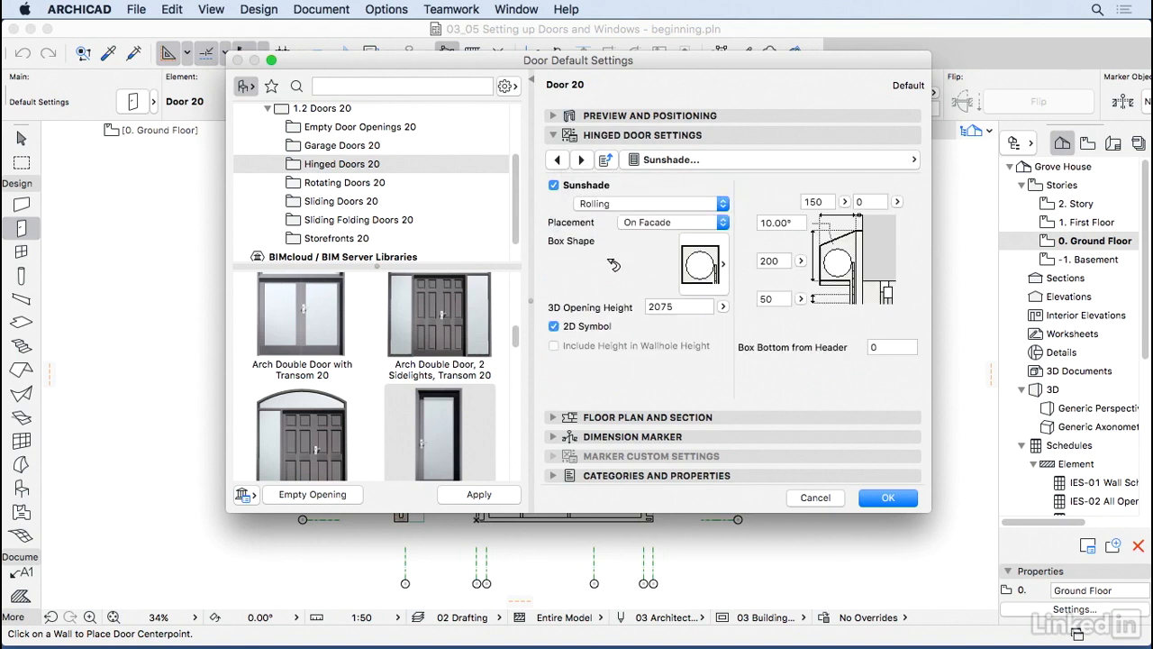
{"action": "left_click", "coordinate": [718, 268]}
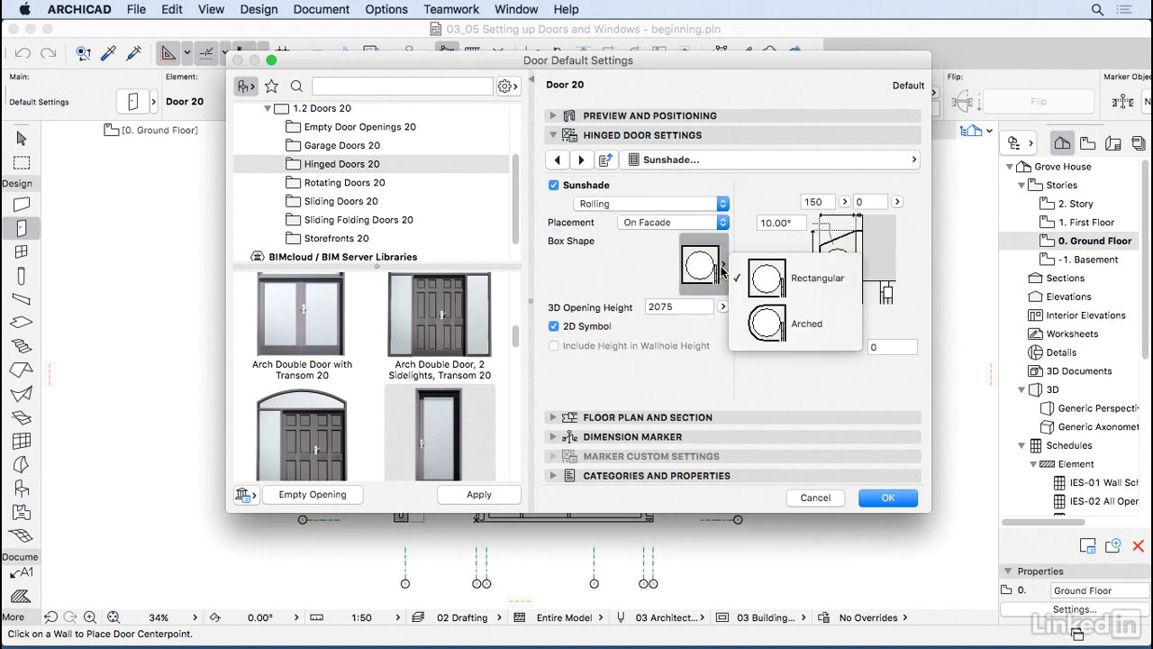
{"action": "left_click", "coordinate": [660, 275]}
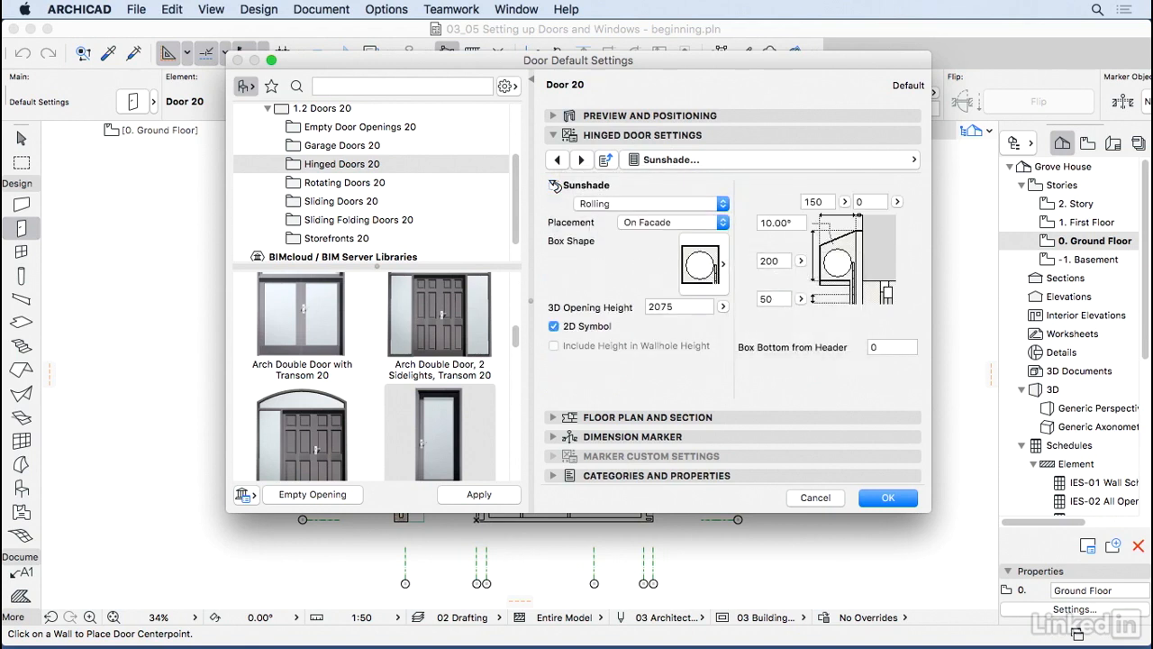
{"action": "left_click", "coordinate": [554, 185]}
{"action": "left_click", "coordinate": [586, 158]}
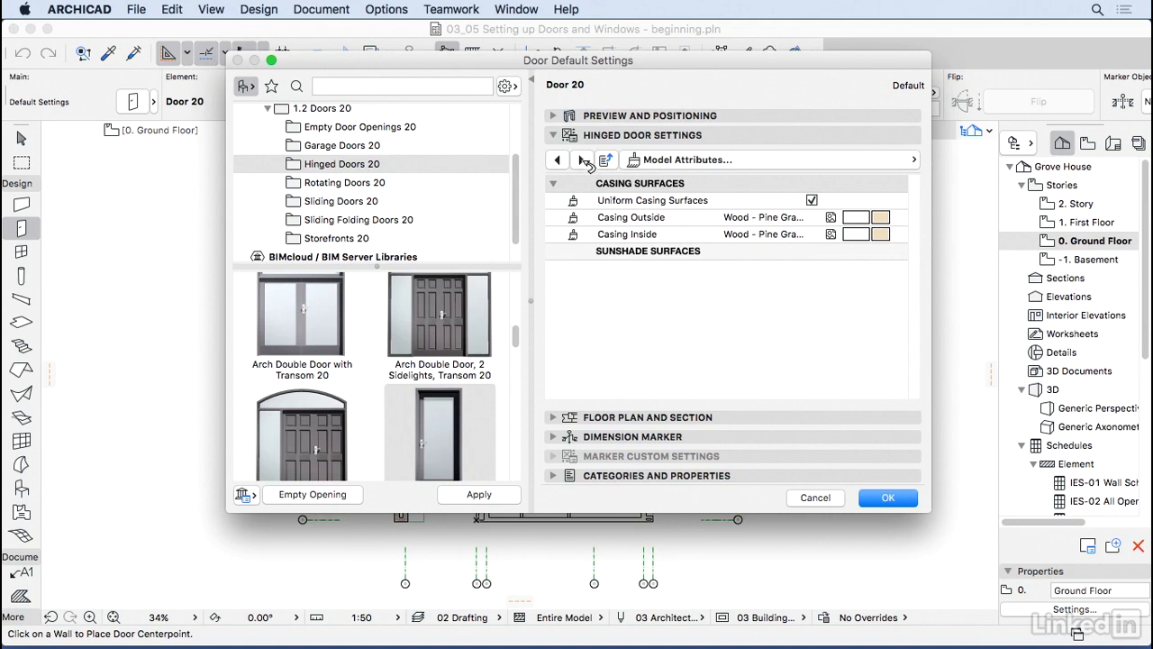
Step: Step through the door pages to Nominal Sizes and Tolerance, with Egress Dimensions 820 × 2060 as nominal size
{"action": "left_click", "coordinate": [583, 159]}
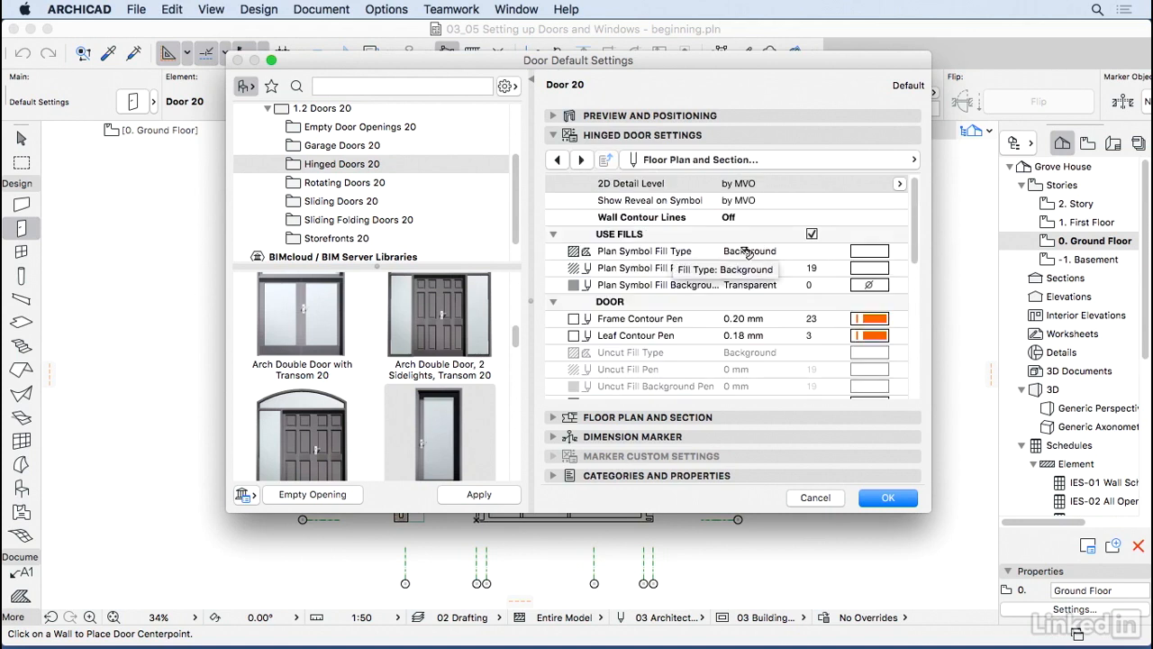
{"action": "left_click", "coordinate": [584, 160]}
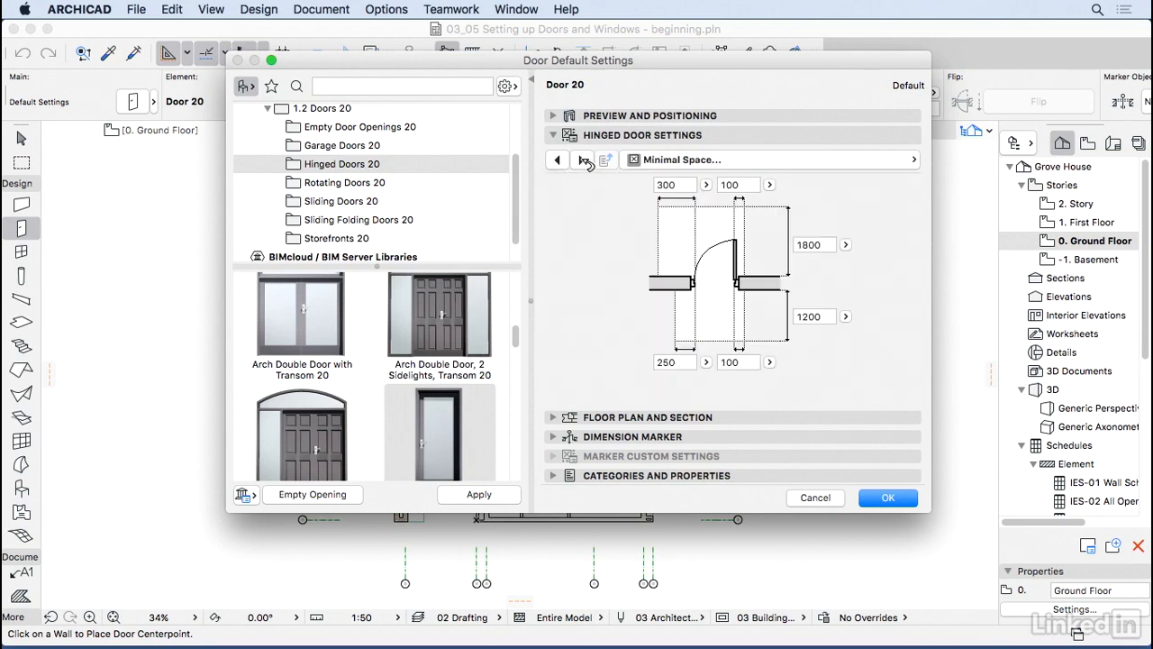
{"action": "left_click", "coordinate": [584, 160]}
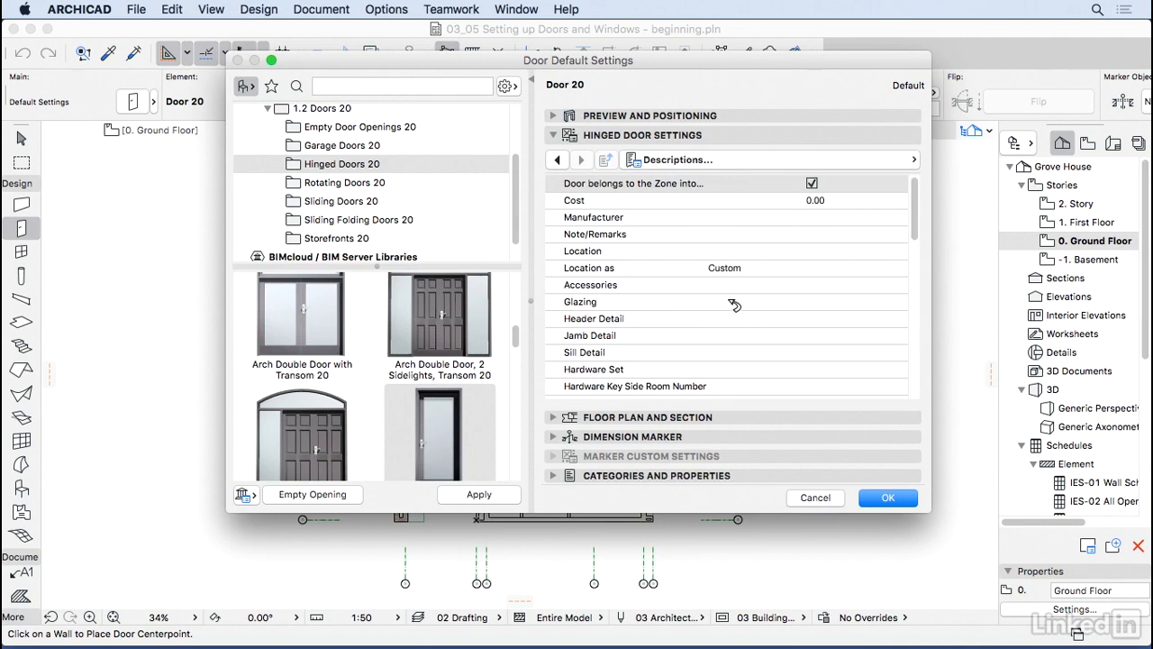
{"action": "left_click", "coordinate": [754, 164]}
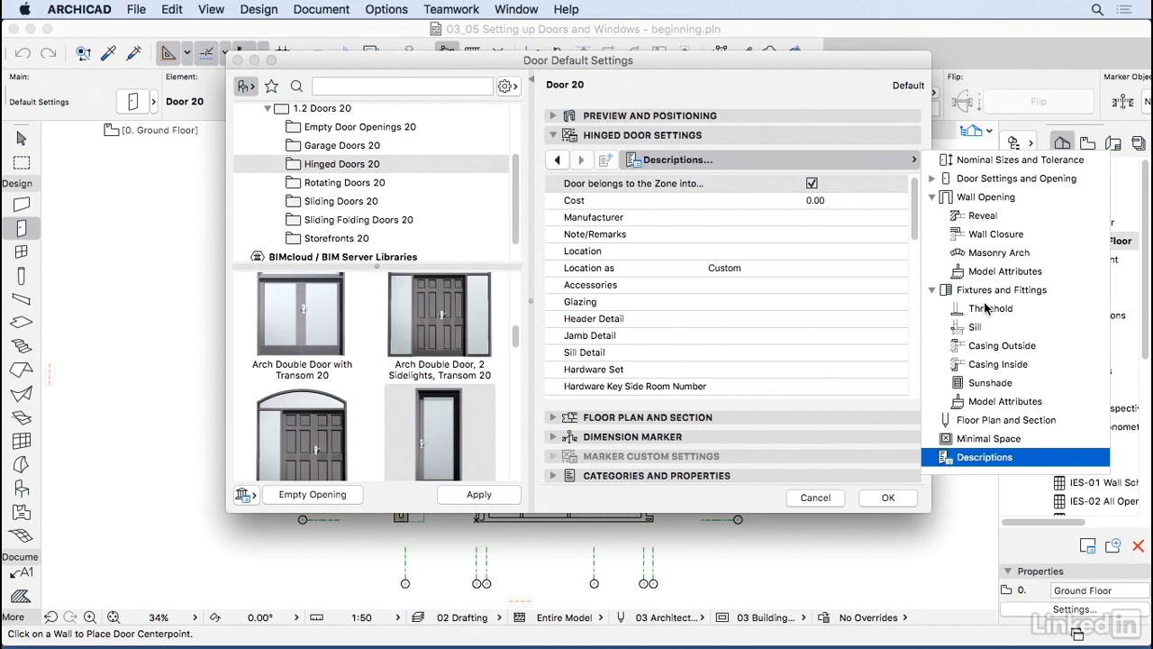
{"action": "left_click", "coordinate": [932, 179]}
{"action": "left_click", "coordinate": [968, 161]}
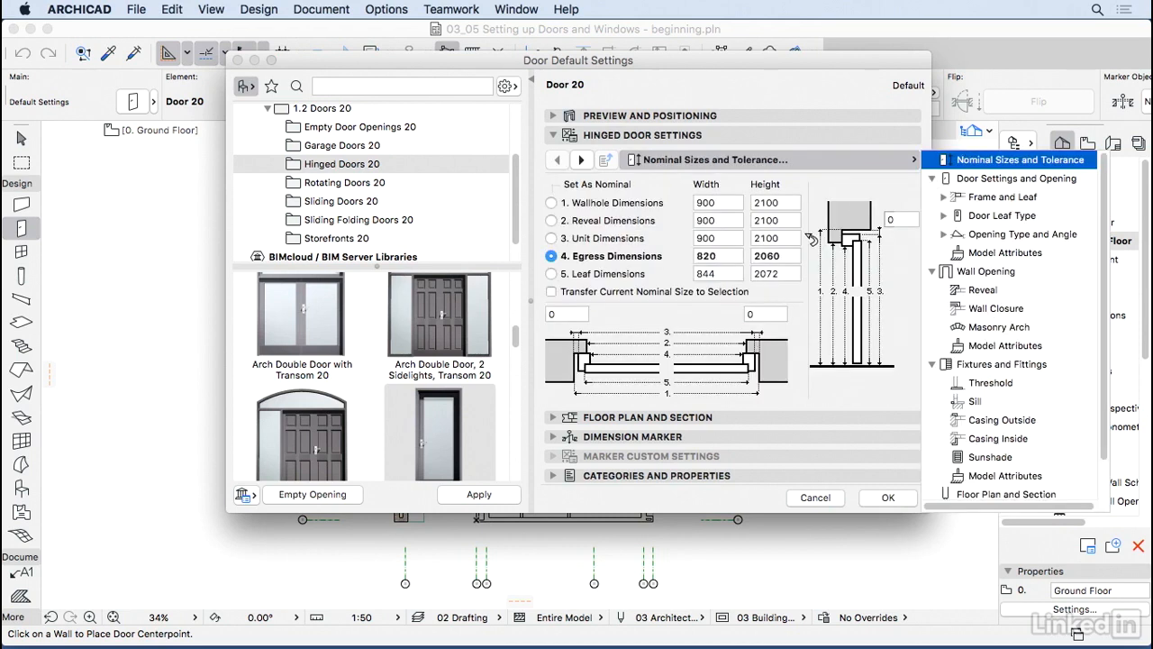
Step: Accept the Door 20 defaults at 820 × 2060 and switch from the Arrow to the Window tool
{"action": "left_click", "coordinate": [888, 497]}
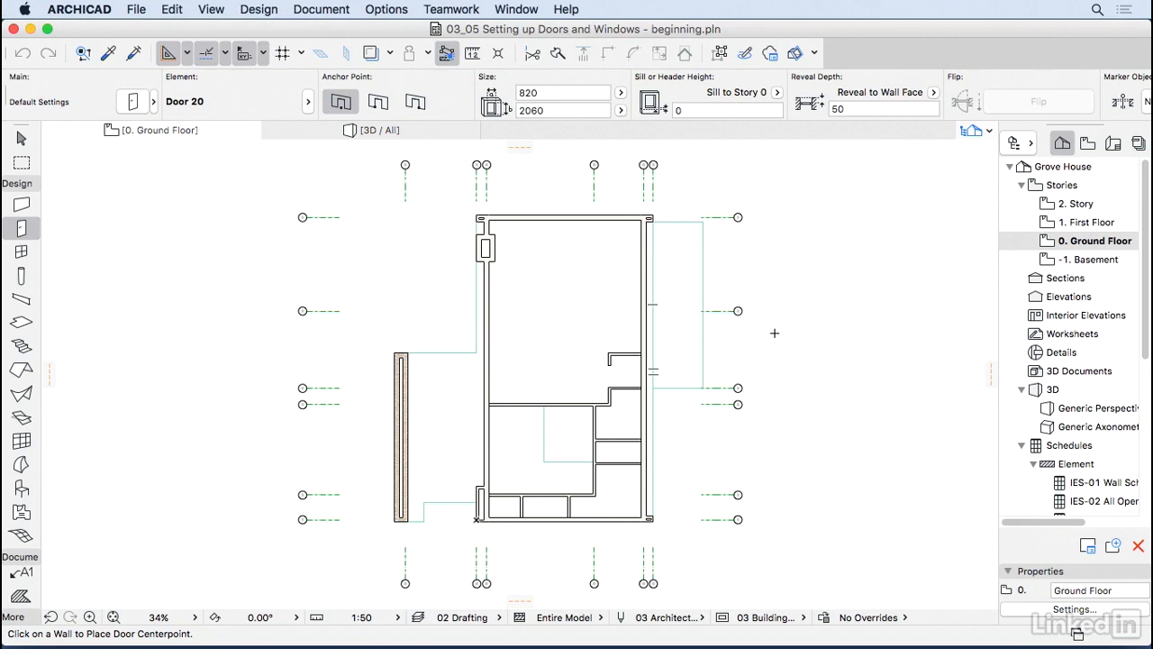
{"action": "key", "text": "Escape"}
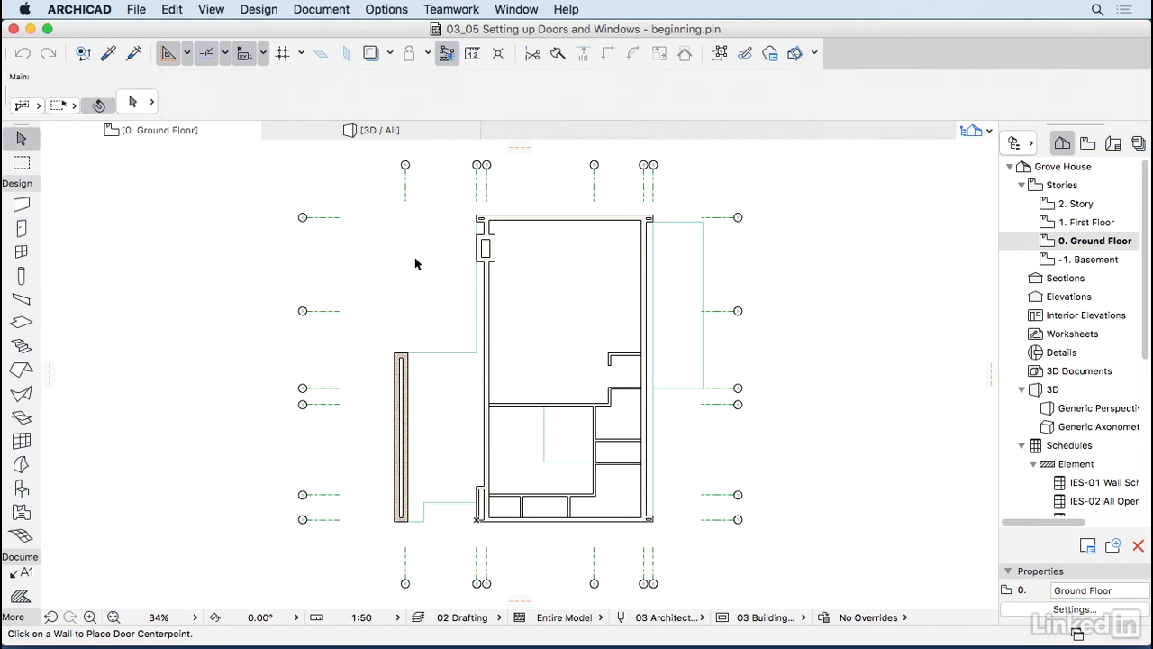
{"action": "left_click", "coordinate": [21, 254]}
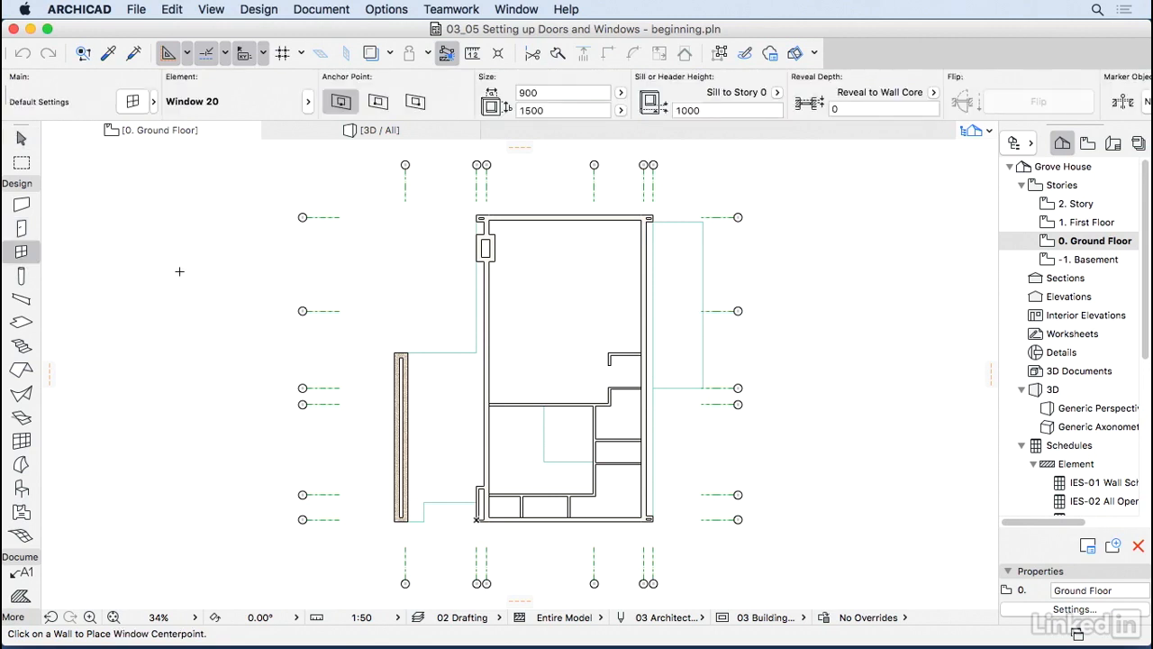
Step: Open the Window Default Settings dialog, enlarge it, and select Window 20's 1000 sill height
{"action": "key", "text": "super+t"}
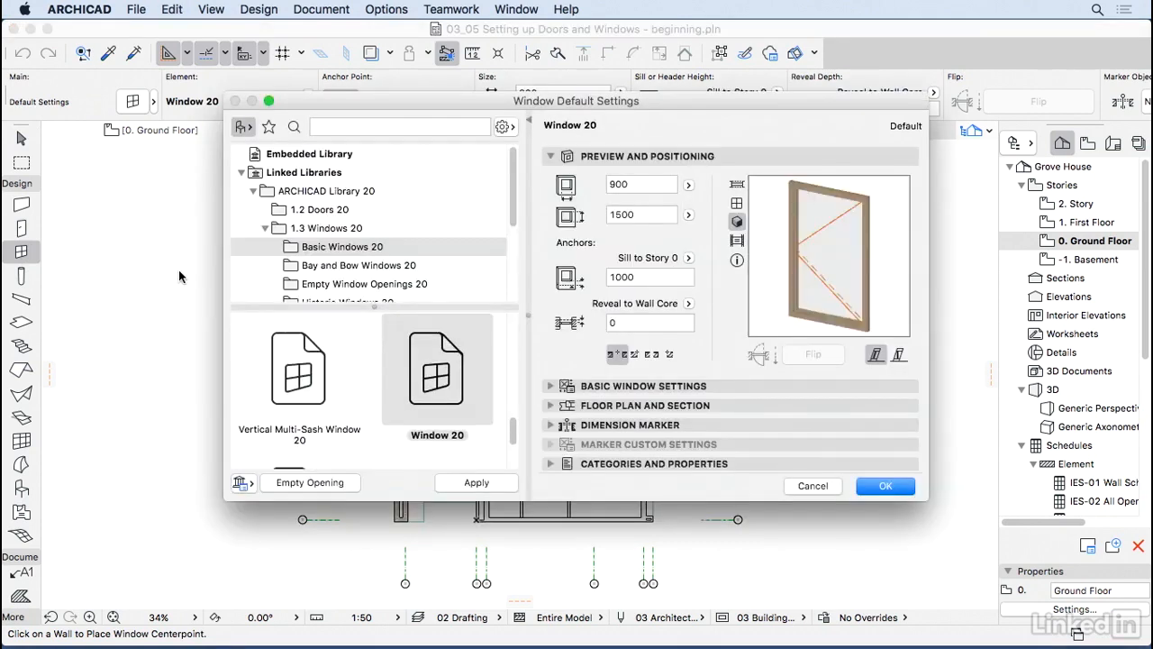
{"action": "left_click_drag", "start_coordinate": [567, 504], "coordinate": [569, 605]}
{"action": "left_click_drag", "start_coordinate": [606, 93], "coordinate": [606, 51]}
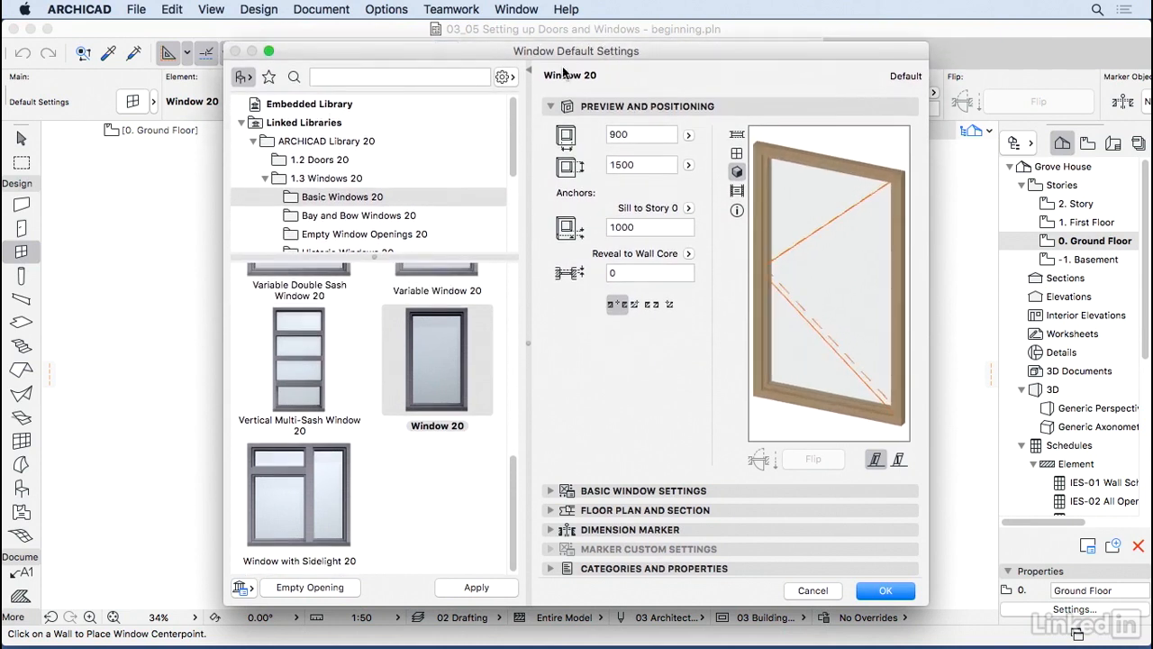
{"action": "mouse_move", "coordinate": [513, 123]}
{"action": "left_mouse_down"}
{"action": "mouse_move", "coordinate": [509, 218]}
{"action": "mouse_move", "coordinate": [506, 117]}
{"action": "left_mouse_up"}
{"action": "left_click", "coordinate": [428, 369]}
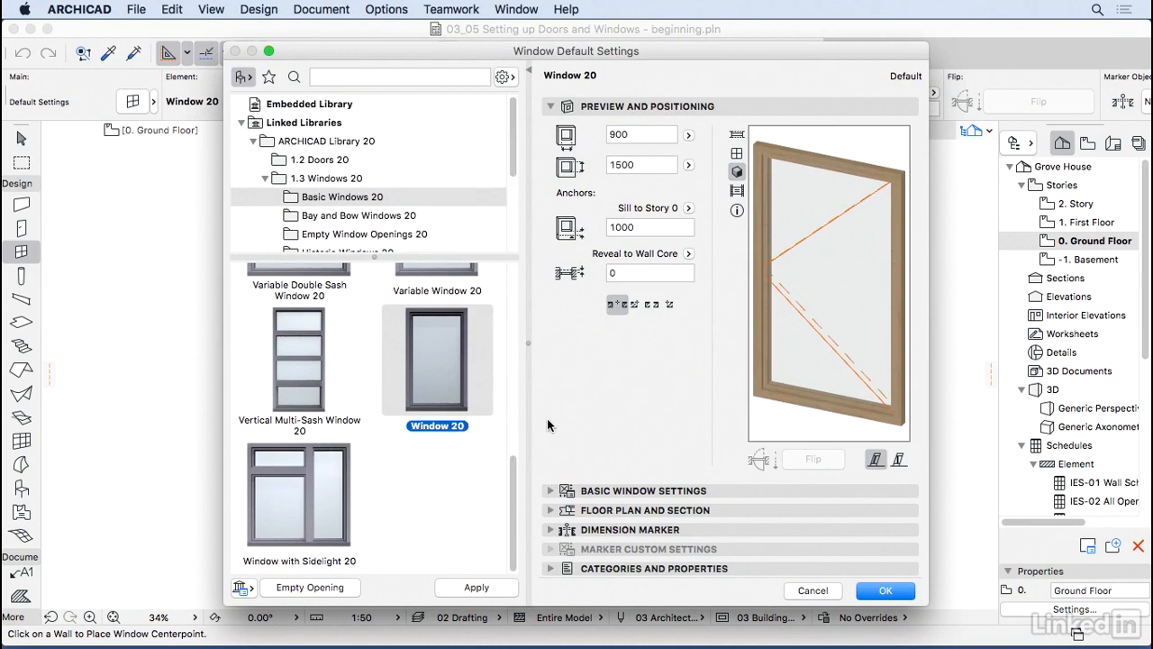
{"action": "left_click", "coordinate": [646, 227]}
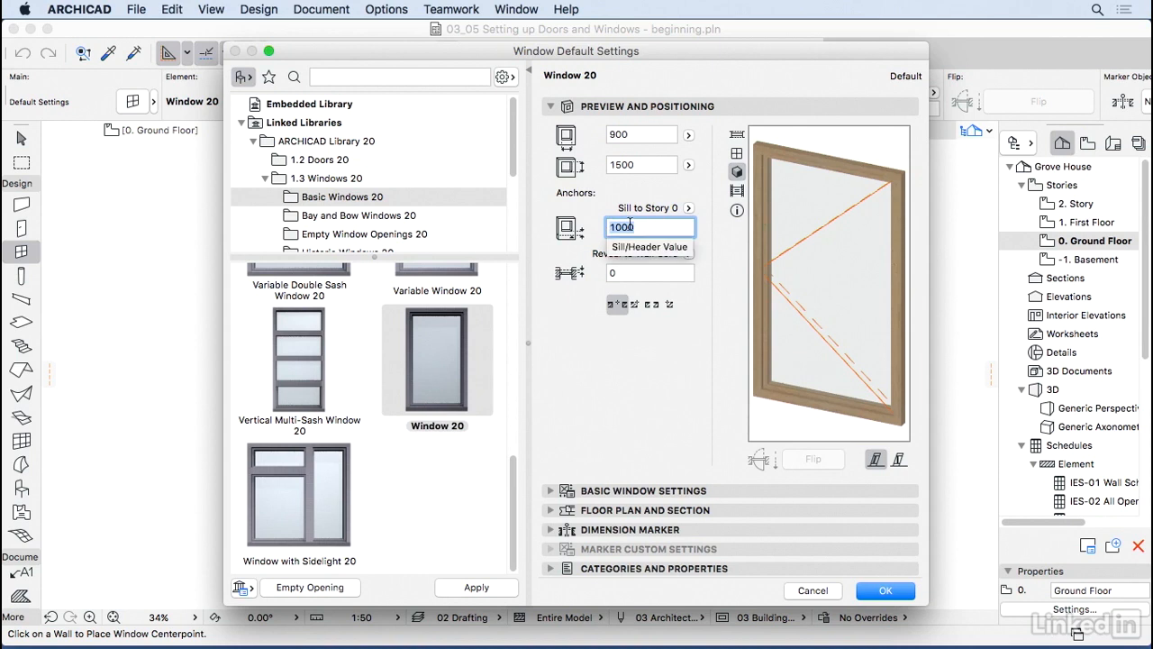
Step: On Window 20's Shape page, try adding upper and lower transoms, then remove both
{"action": "left_click", "coordinate": [693, 491]}
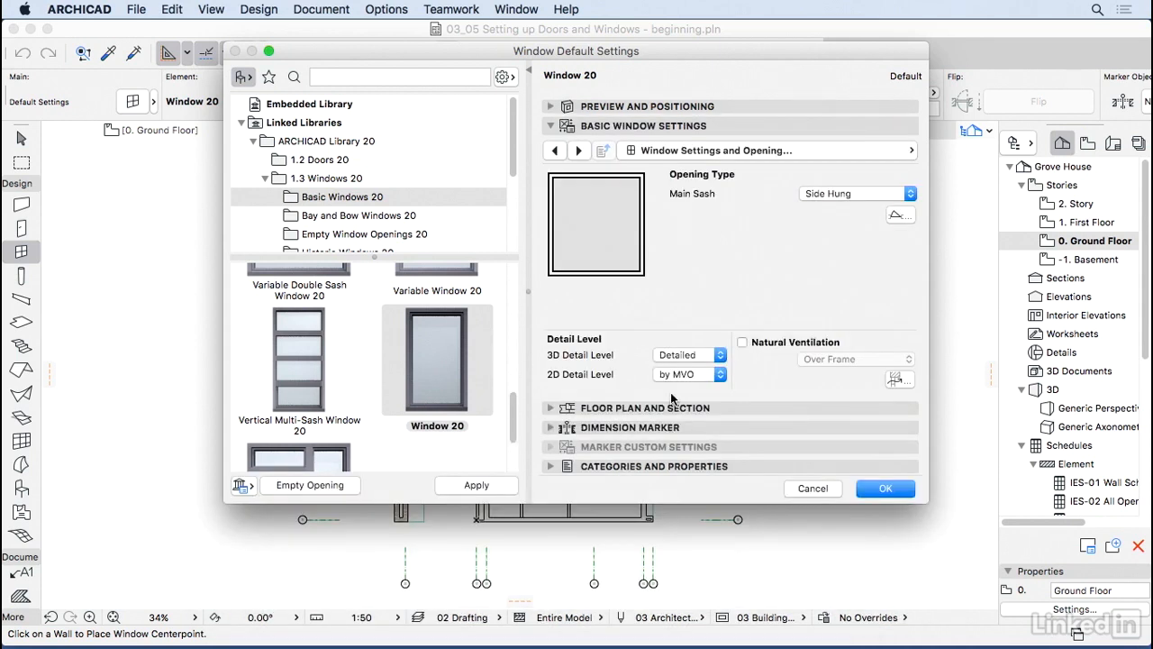
{"action": "left_click", "coordinate": [685, 151]}
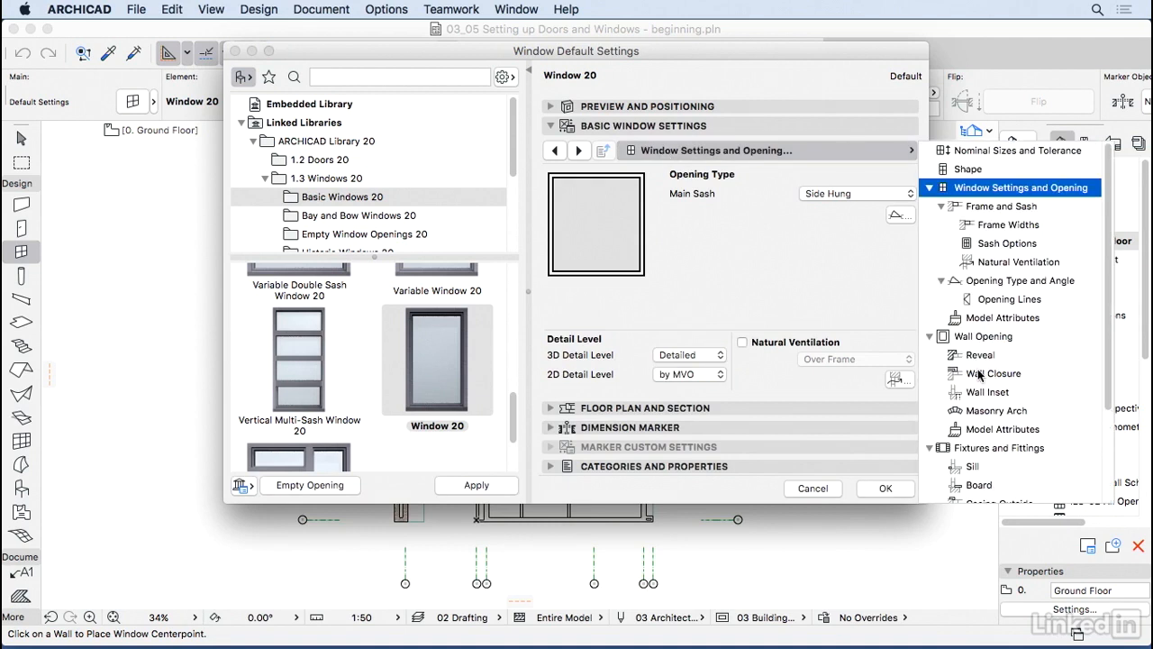
{"action": "left_click", "coordinate": [975, 170]}
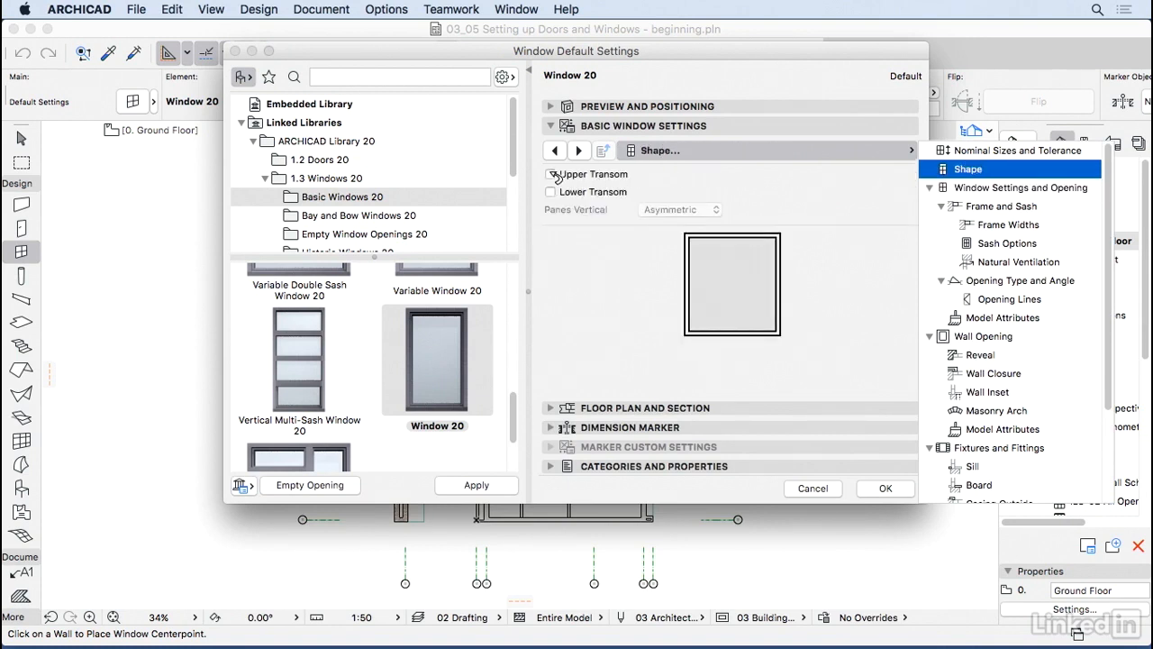
{"action": "left_click", "coordinate": [553, 177]}
{"action": "left_click", "coordinate": [551, 175]}
{"action": "left_click", "coordinate": [551, 192]}
{"action": "left_click", "coordinate": [551, 192]}
{"action": "left_click", "coordinate": [551, 175]}
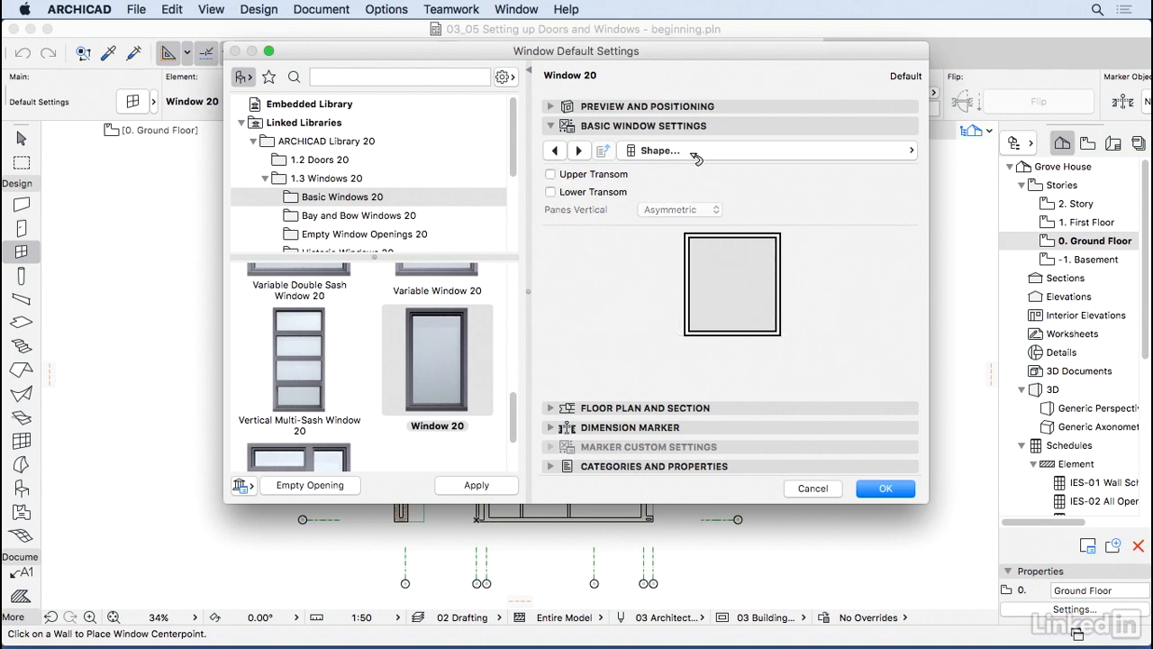
Step: Step through the frame, sash and ventilation pages, keeping No Grid, to reach Opening Type and Angle
{"action": "left_click", "coordinate": [581, 151]}
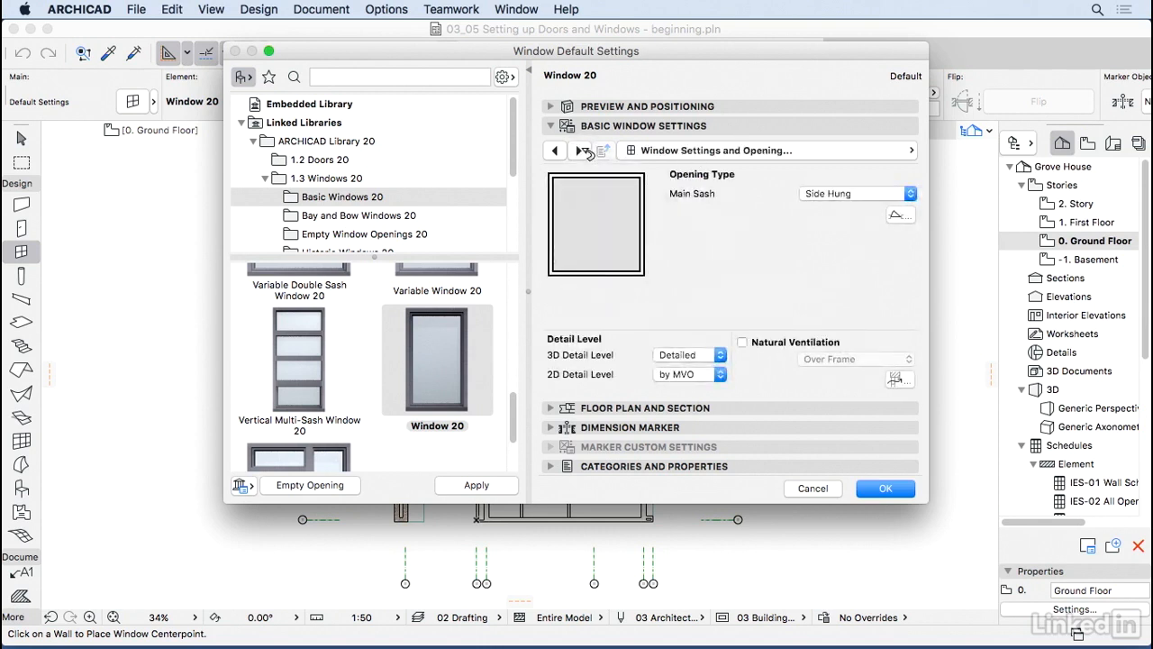
{"action": "left_click", "coordinate": [584, 151]}
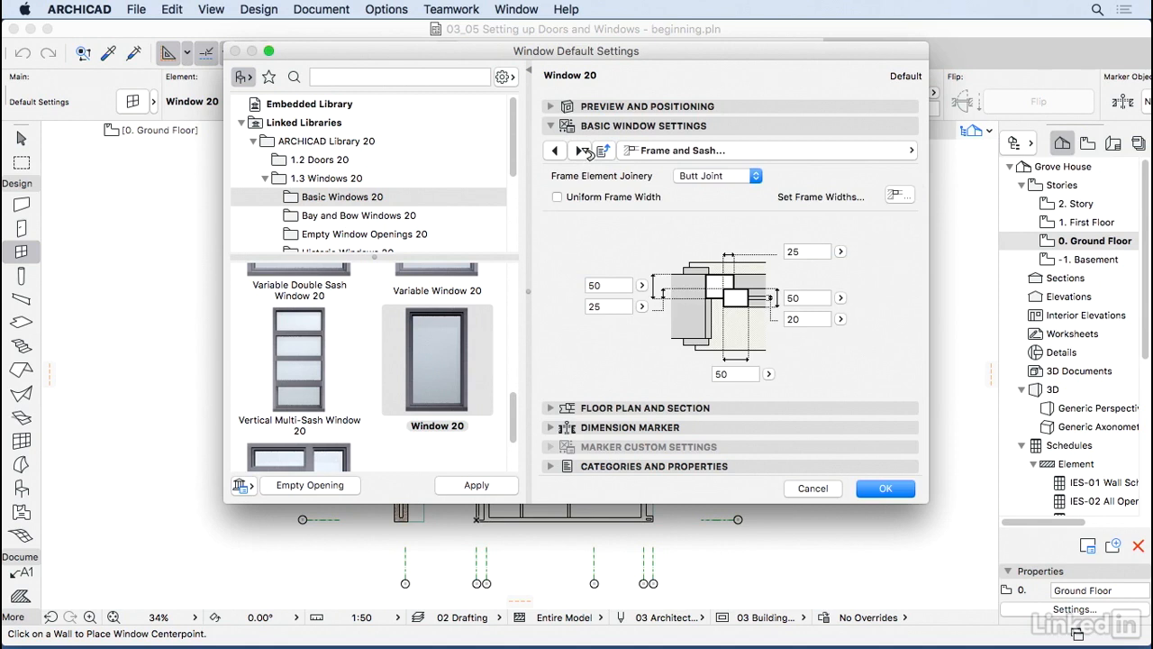
{"action": "left_click", "coordinate": [584, 151]}
{"action": "left_click", "coordinate": [584, 150]}
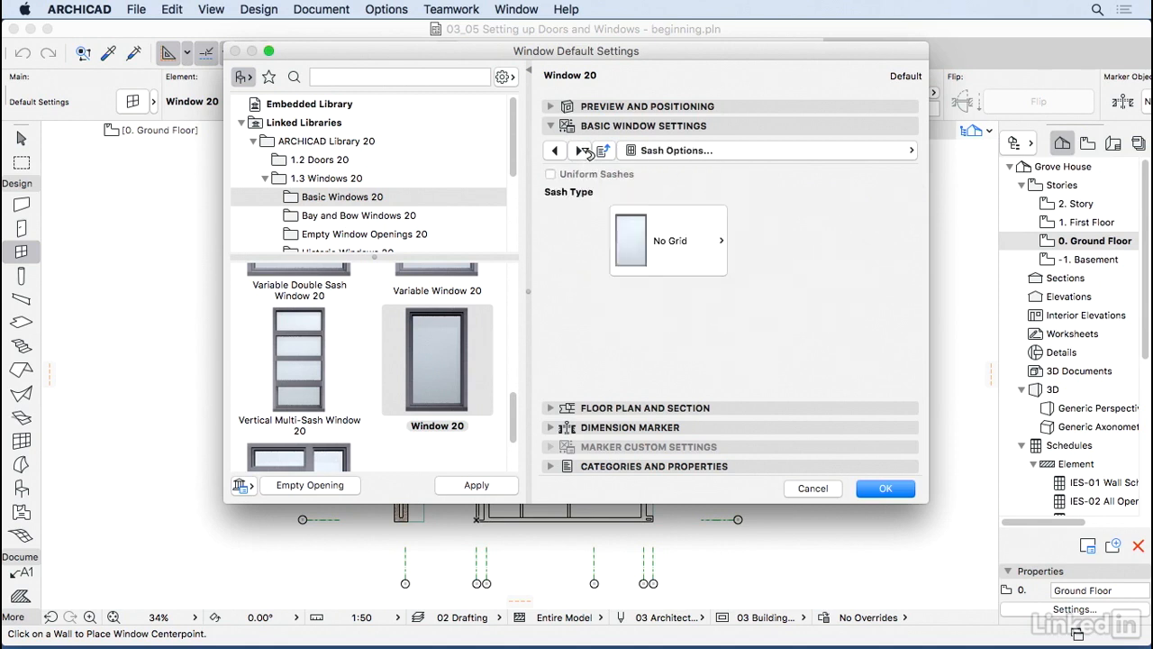
{"action": "left_click", "coordinate": [688, 238]}
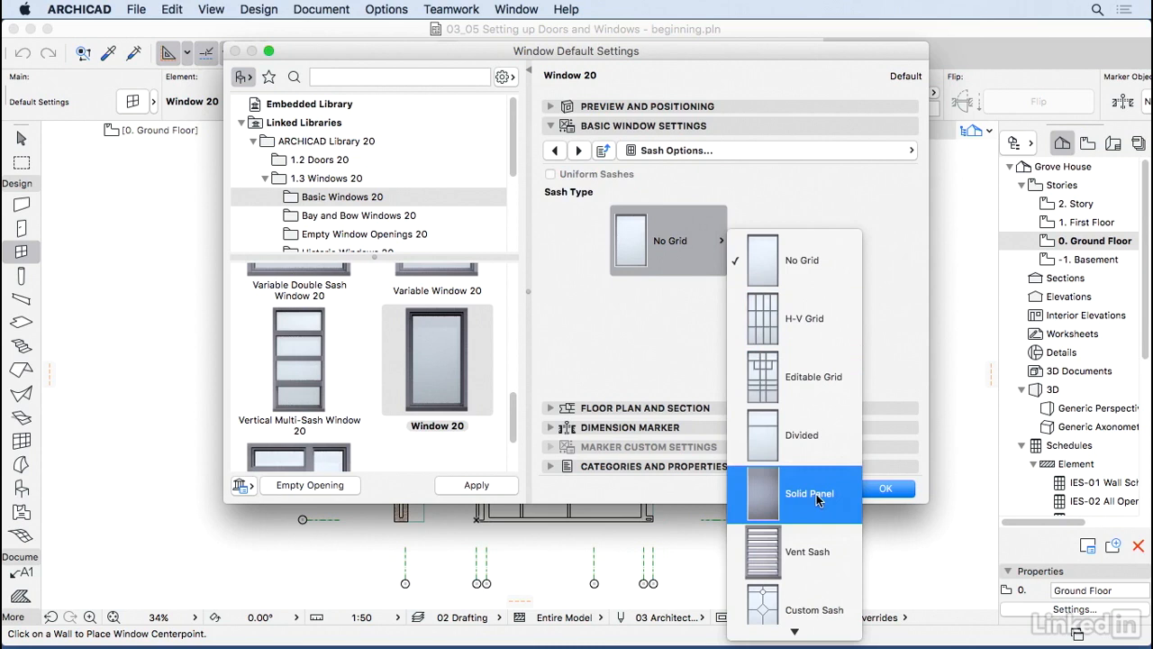
{"action": "left_click", "coordinate": [680, 383]}
{"action": "left_click", "coordinate": [581, 150]}
{"action": "left_click", "coordinate": [581, 151]}
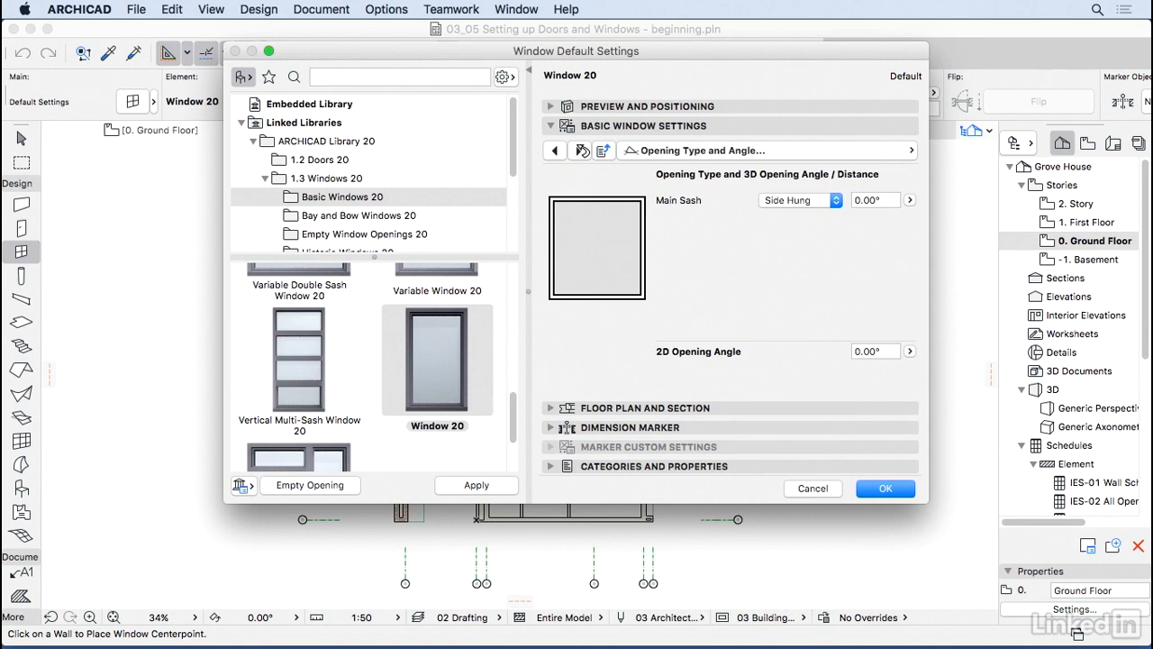
{"action": "left_click", "coordinate": [822, 201]}
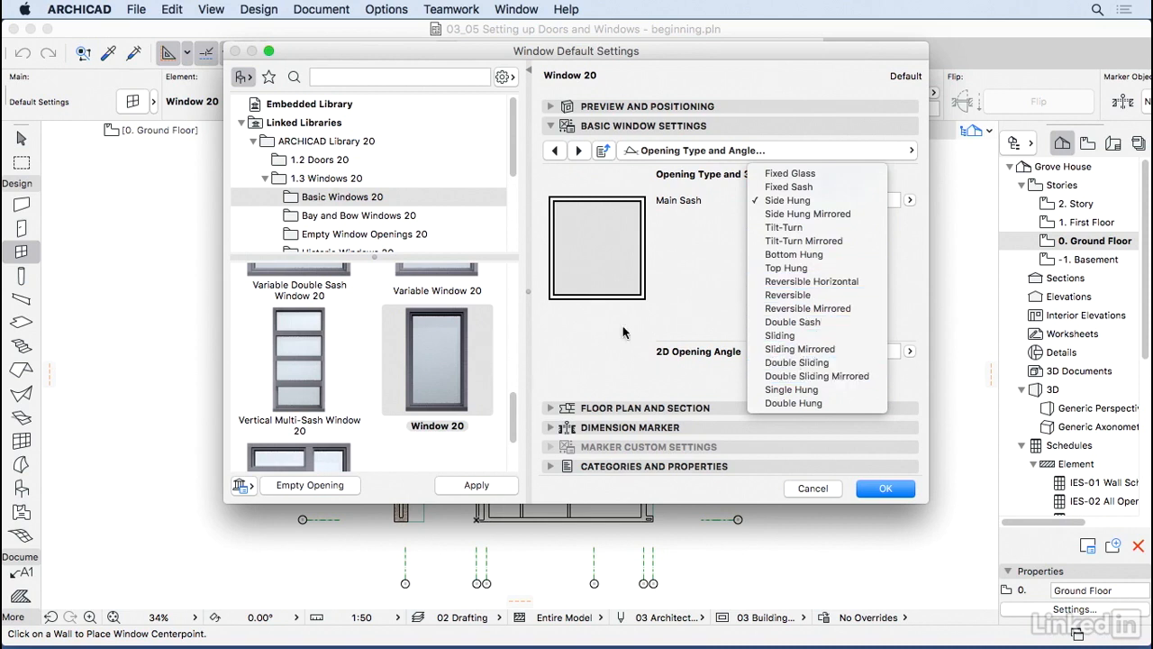
{"action": "left_click", "coordinate": [796, 361]}
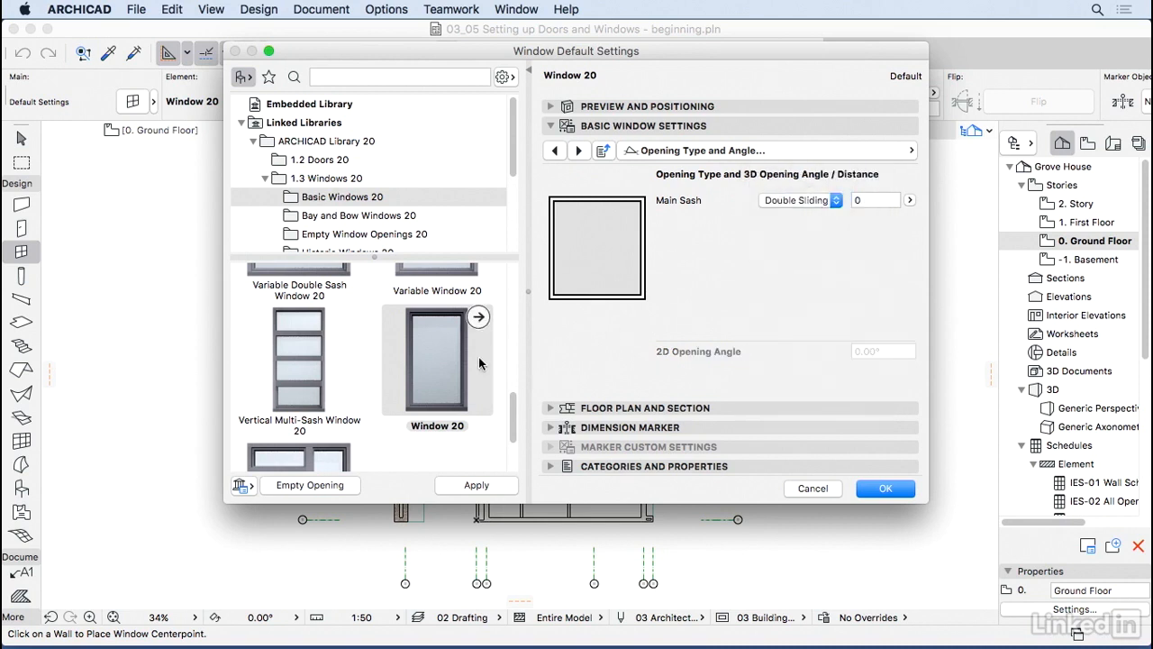
{"action": "left_click", "coordinate": [798, 108]}
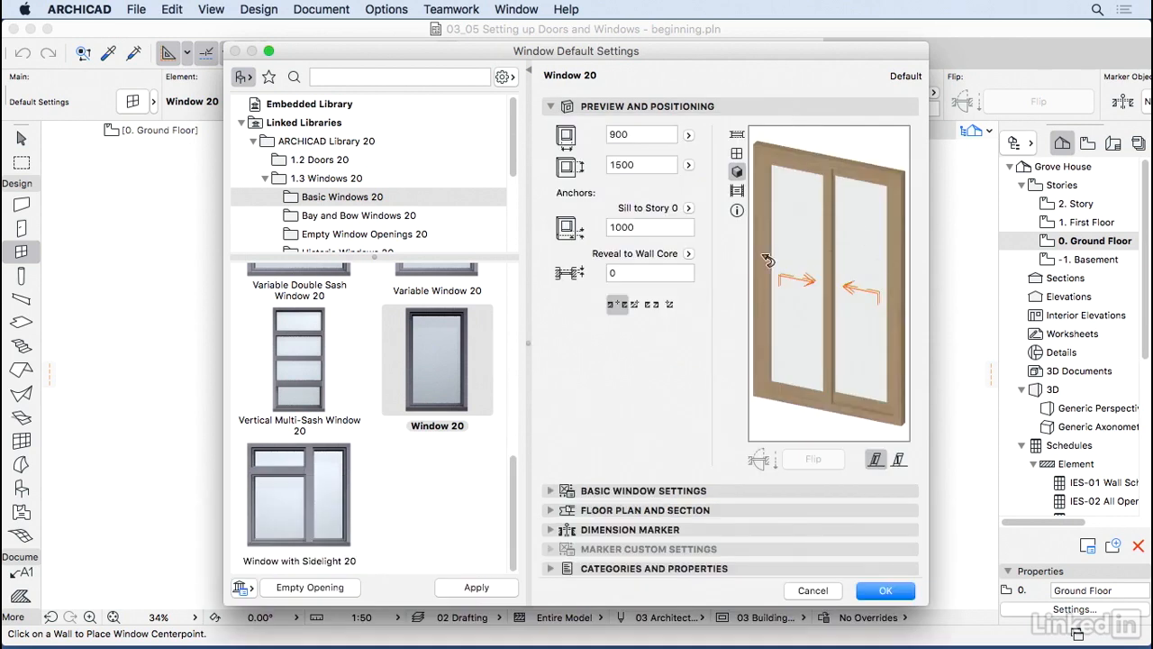
{"action": "left_click", "coordinate": [720, 492]}
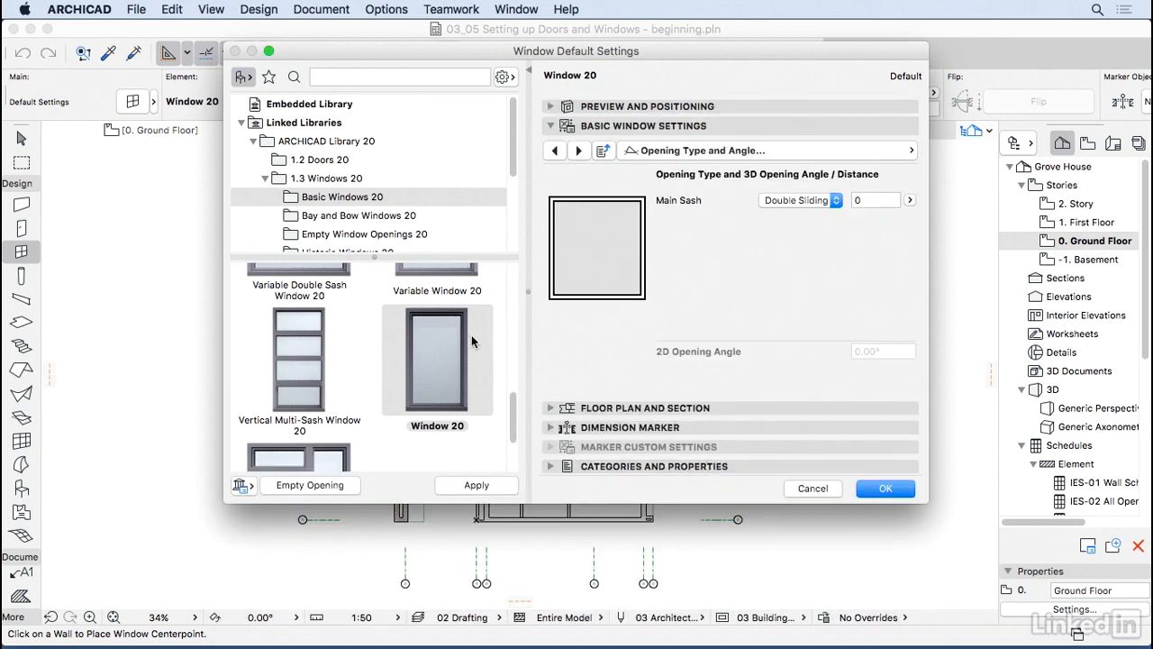
{"action": "left_click", "coordinate": [798, 200]}
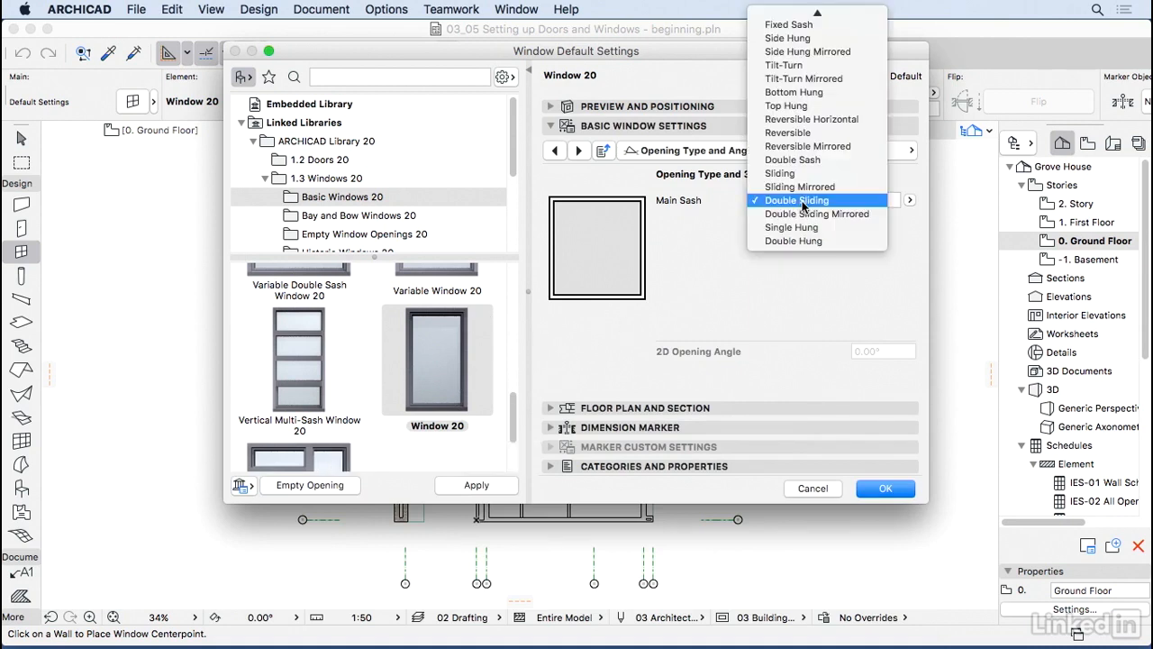
{"action": "left_click", "coordinate": [806, 41]}
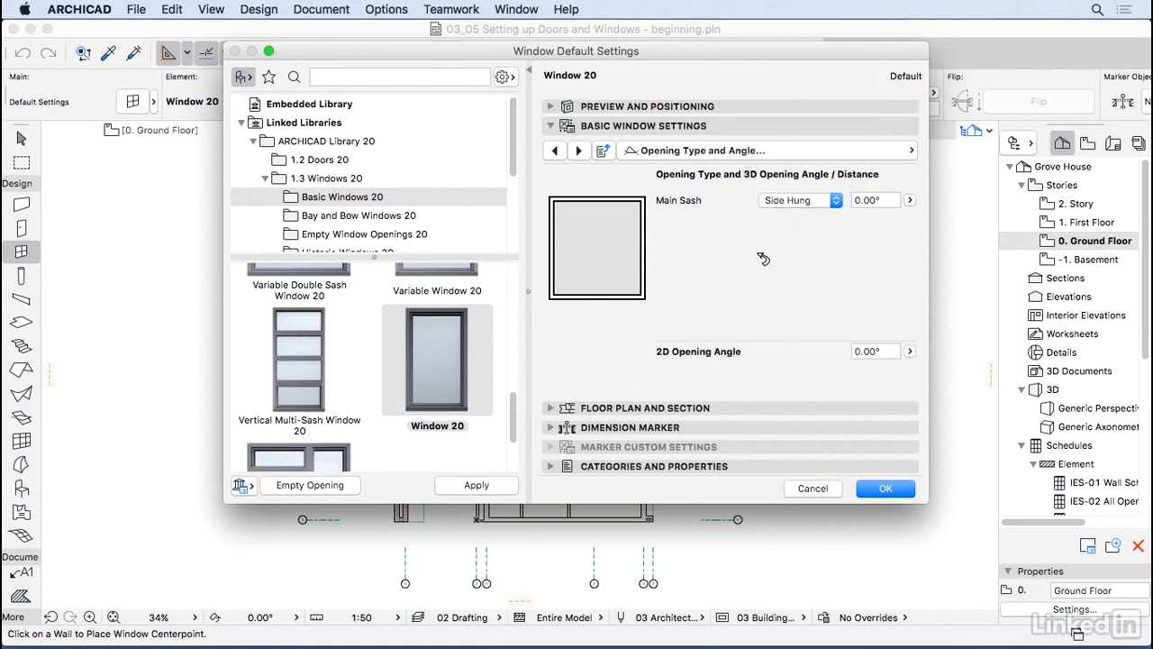
{"action": "left_click", "coordinate": [772, 152]}
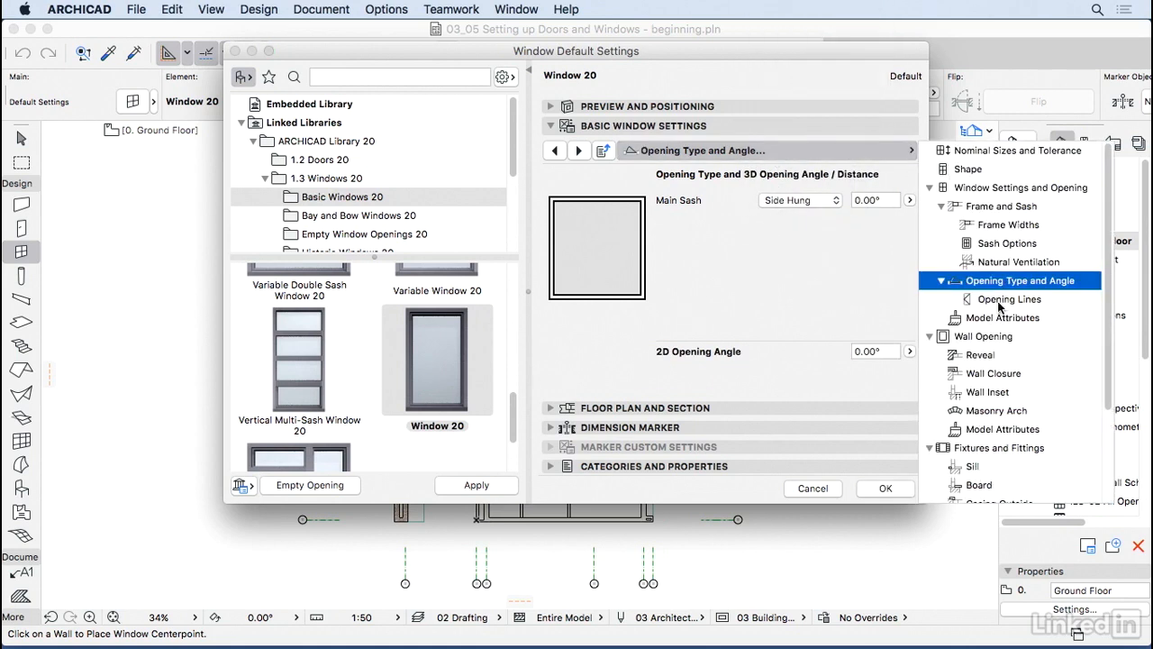
Step: Review Window 20's nominal sizes and wallhole dimensions, then accept the window defaults
{"action": "left_click", "coordinate": [1002, 153]}
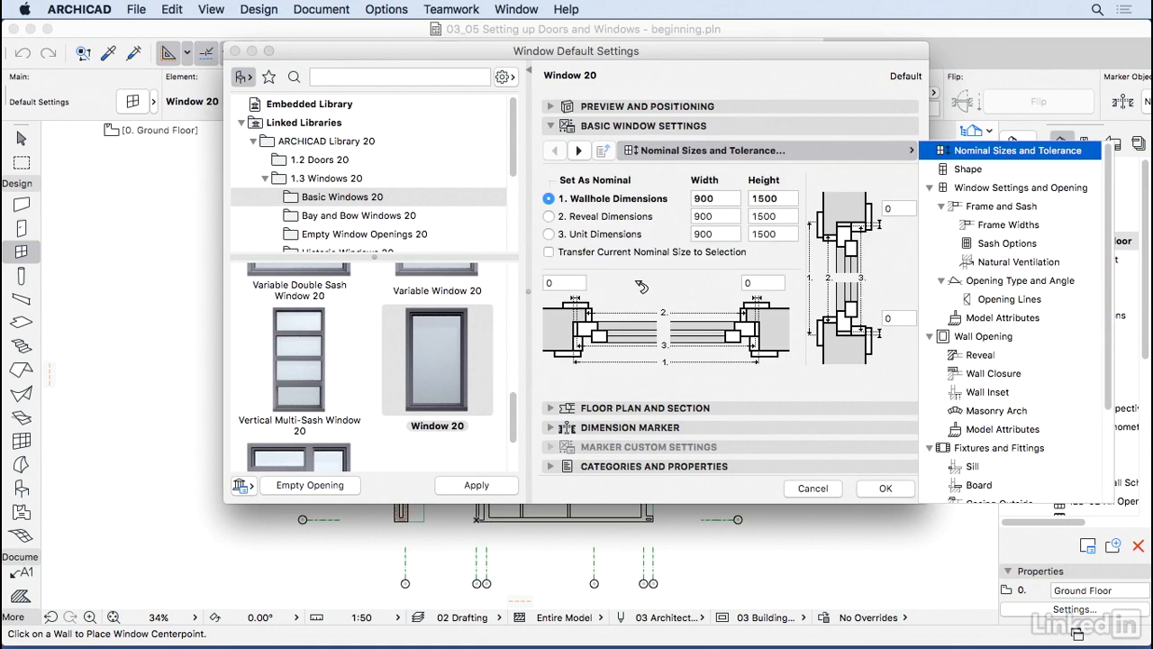
{"action": "left_click", "coordinate": [641, 286]}
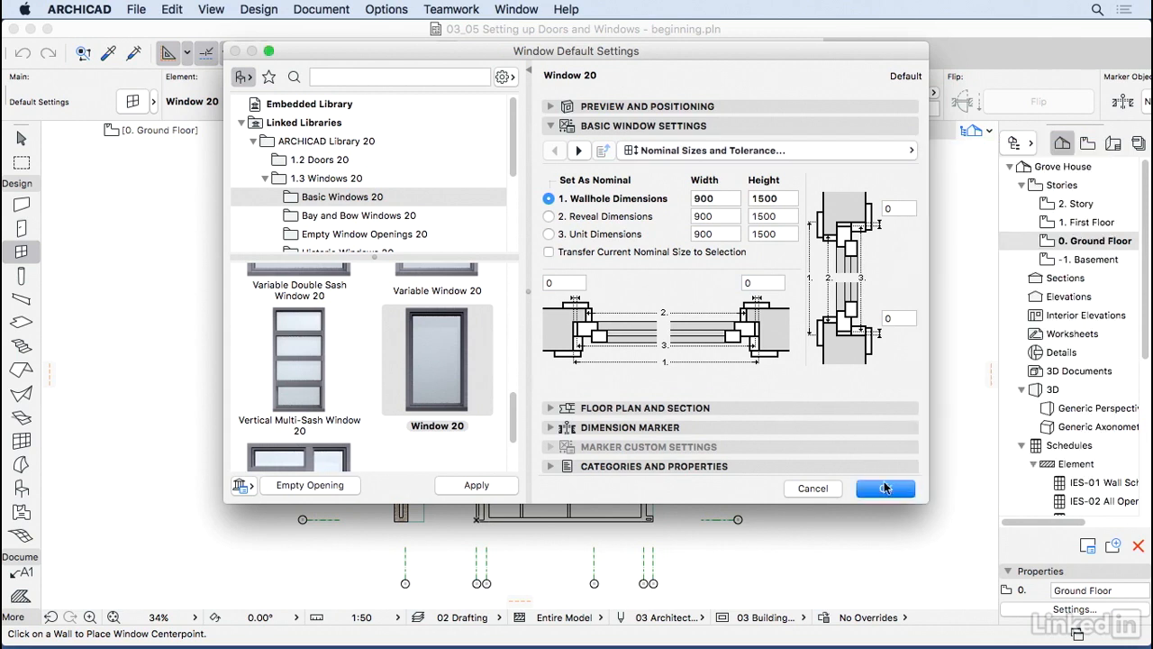
{"action": "left_click", "coordinate": [885, 488]}
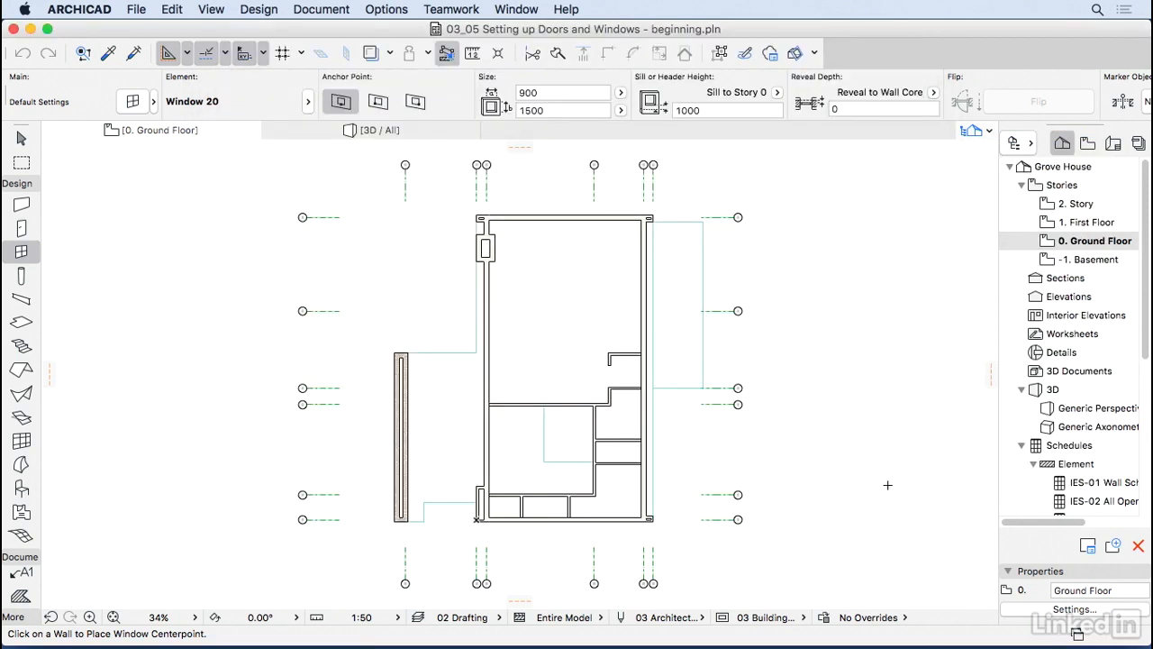